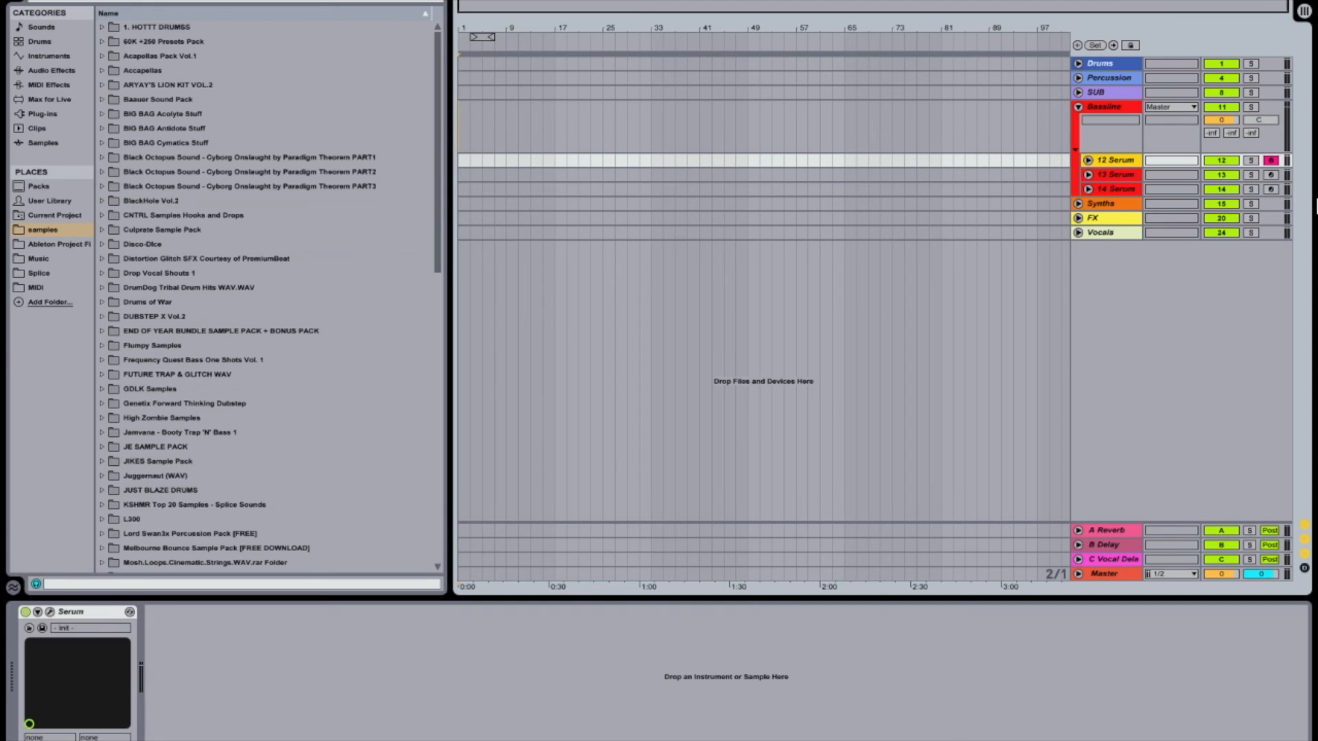
Step: Switch to Finder and open the Full Episodes folder inside GDLK - The Chronicles the Web Series
{"action": "key", "text": "super+Tab"}
{"action": "key", "text": "super+Tab"}
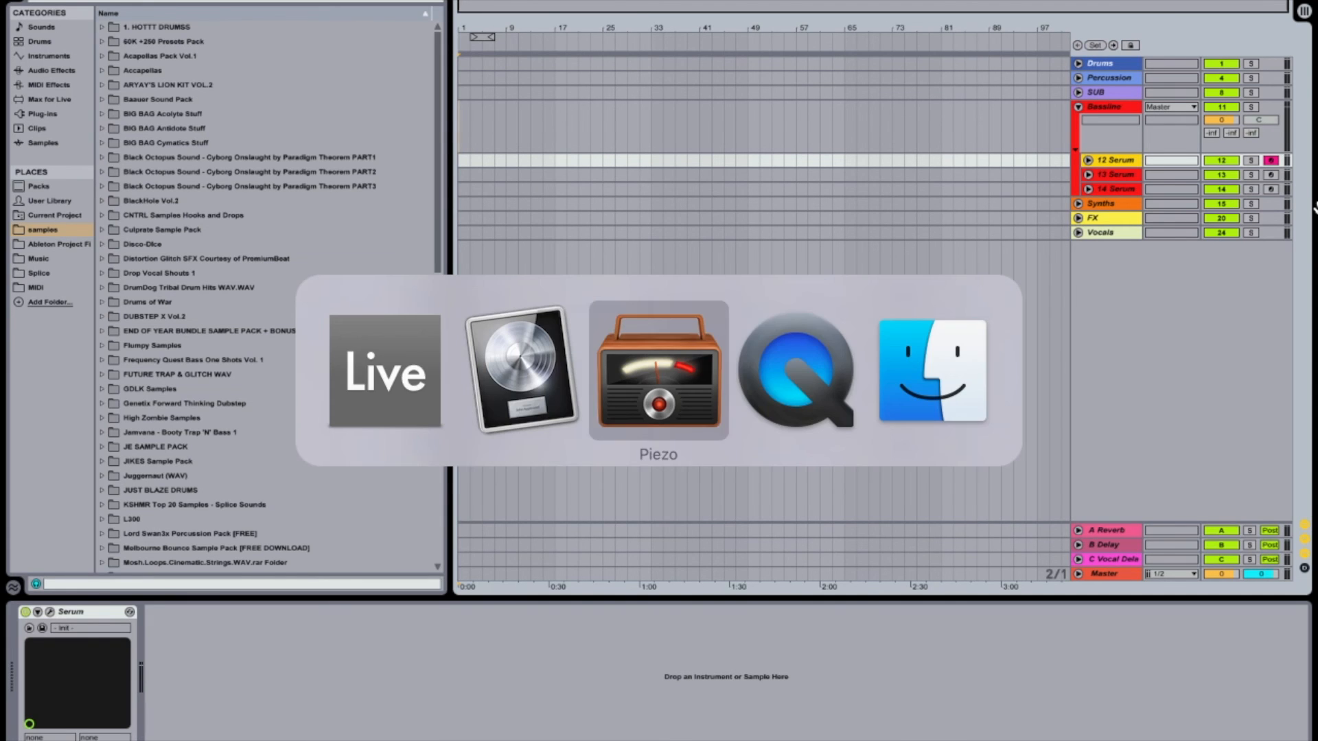
{"action": "key", "text": "super+Tab"}
{"action": "key", "text": "super+Tab"}
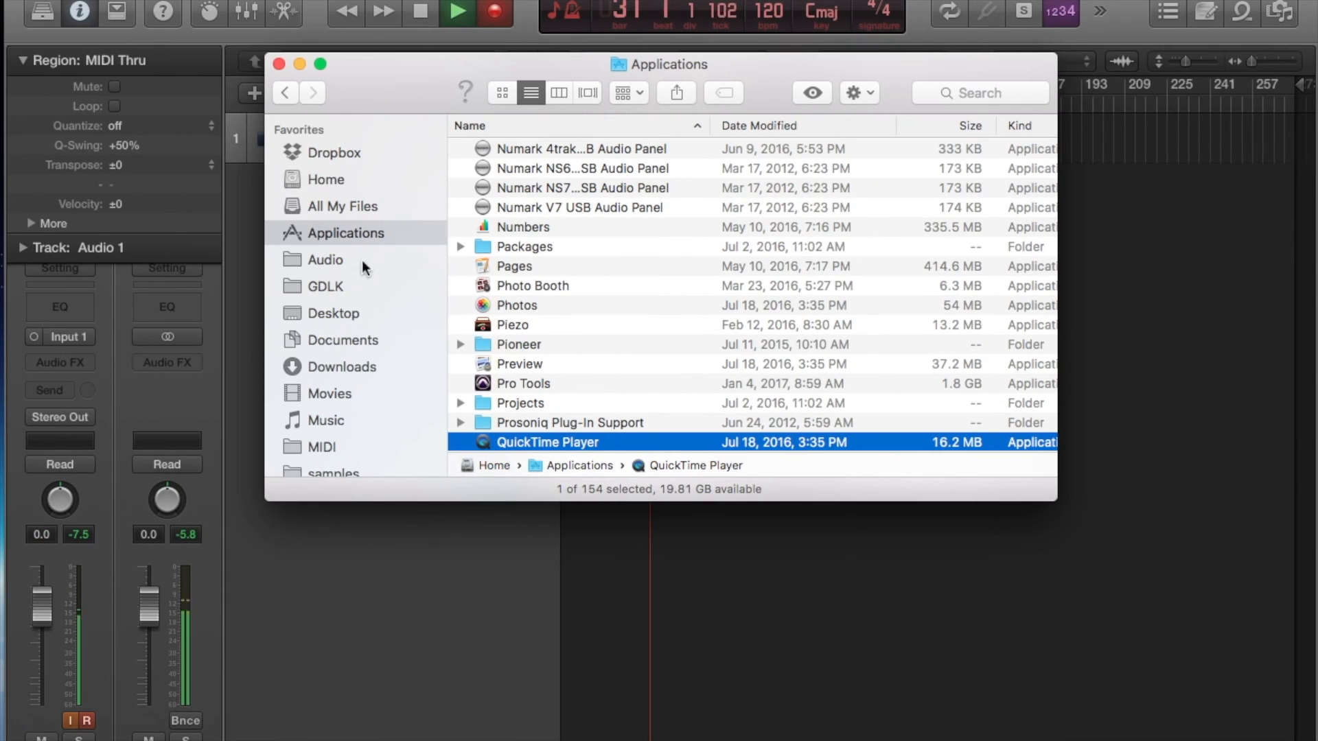
{"action": "left_click", "coordinate": [335, 285]}
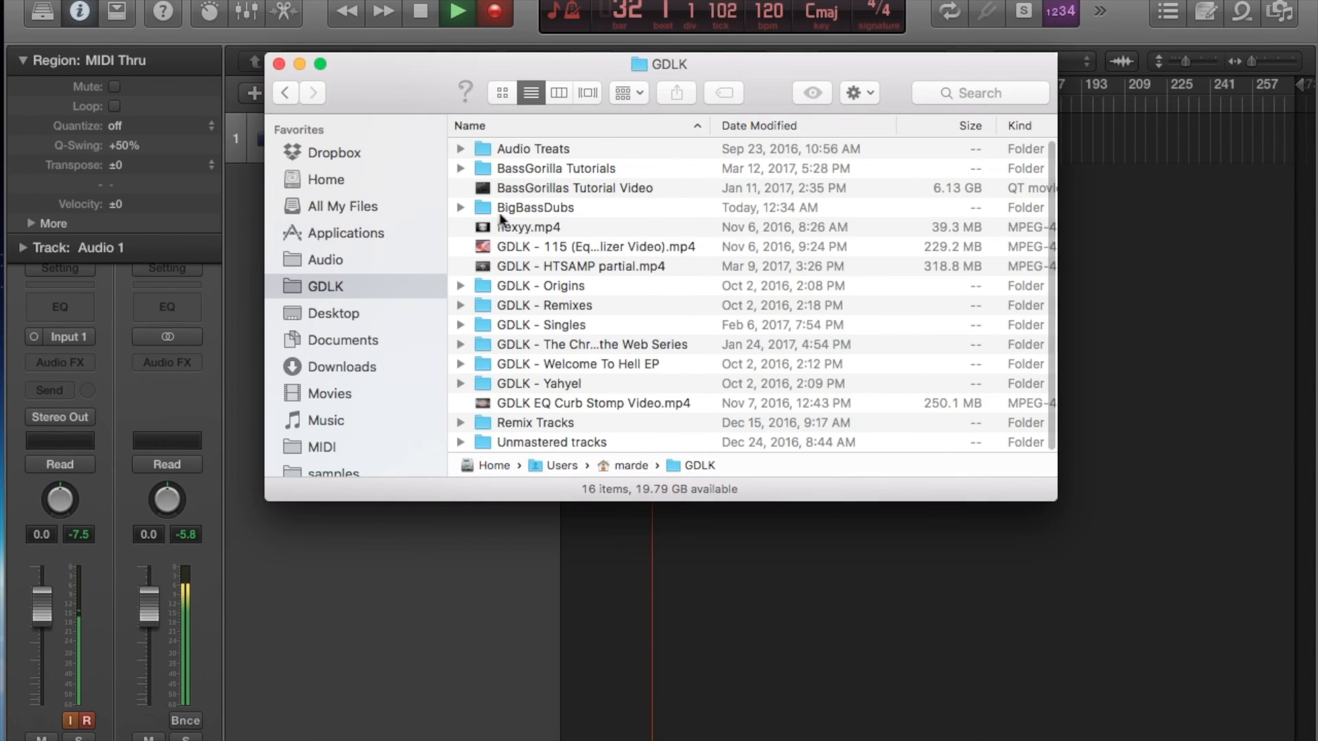
{"action": "double_click", "coordinate": [617, 343]}
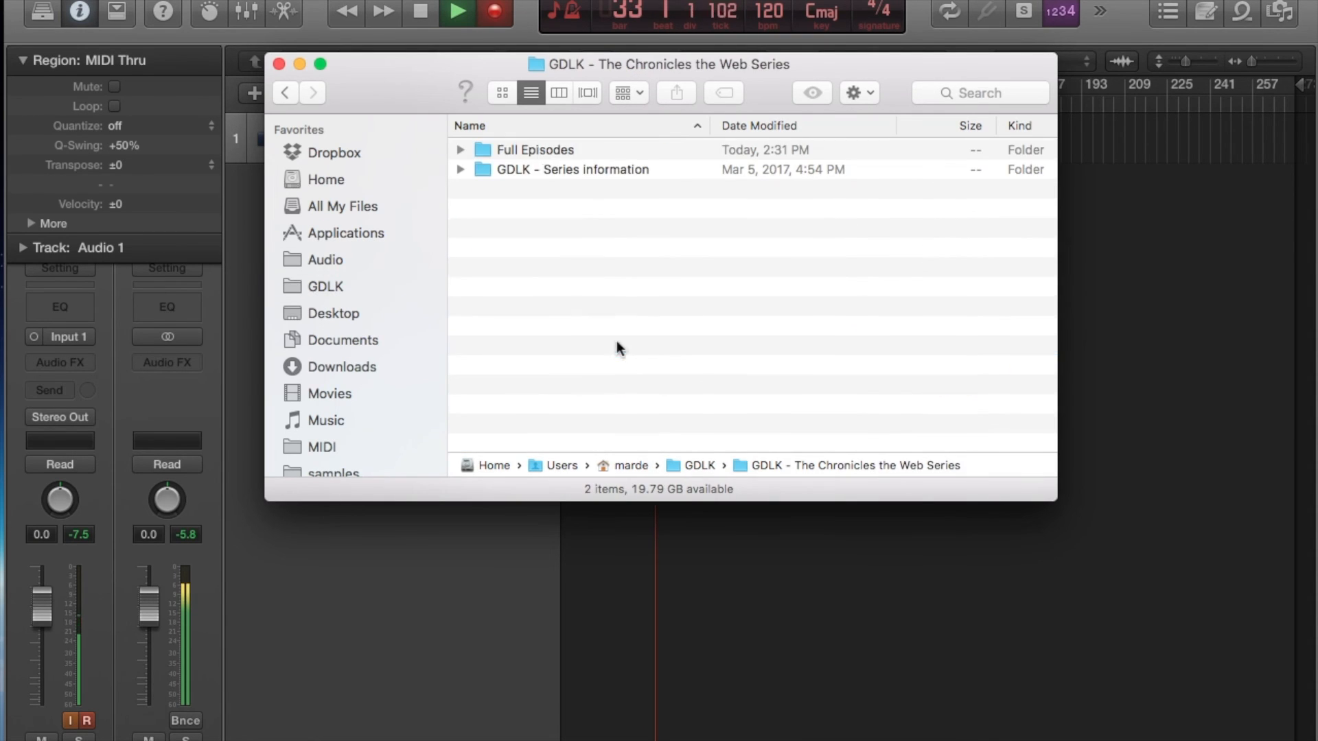
{"action": "left_click", "coordinate": [515, 150]}
{"action": "double_click", "coordinate": [515, 149]}
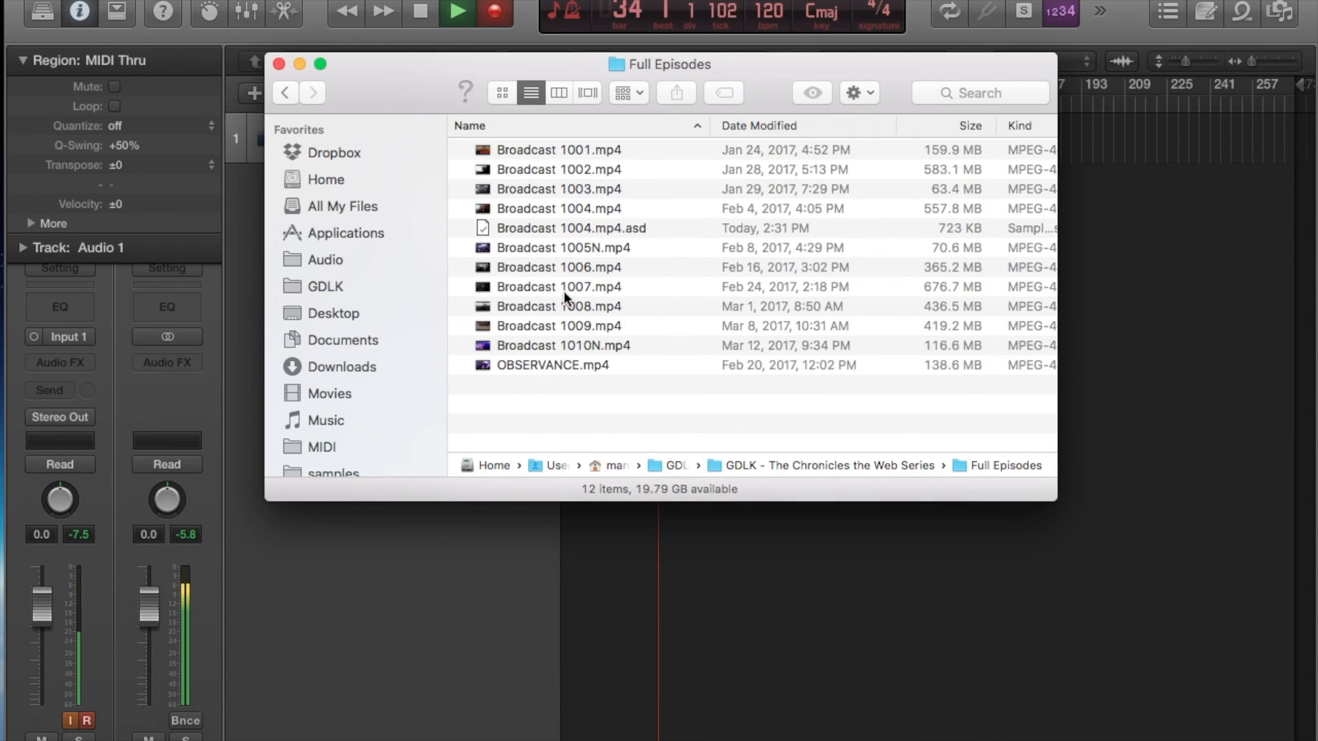
Step: Import Broadcast 1004.mp4 into the Live arrangement as a new audio track and close the video preview window
{"action": "left_click", "coordinate": [516, 208]}
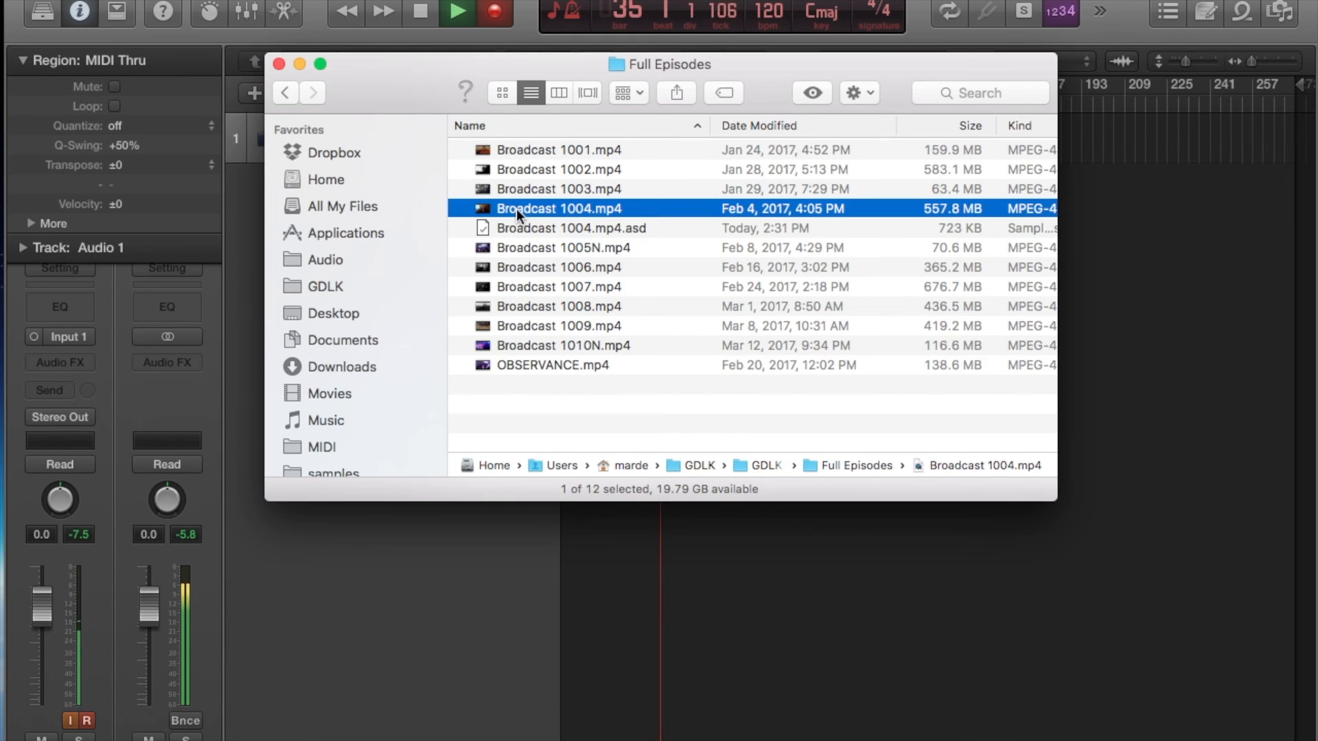
{"action": "left_click_drag", "start_coordinate": [516, 209], "coordinate": [462, 286]}
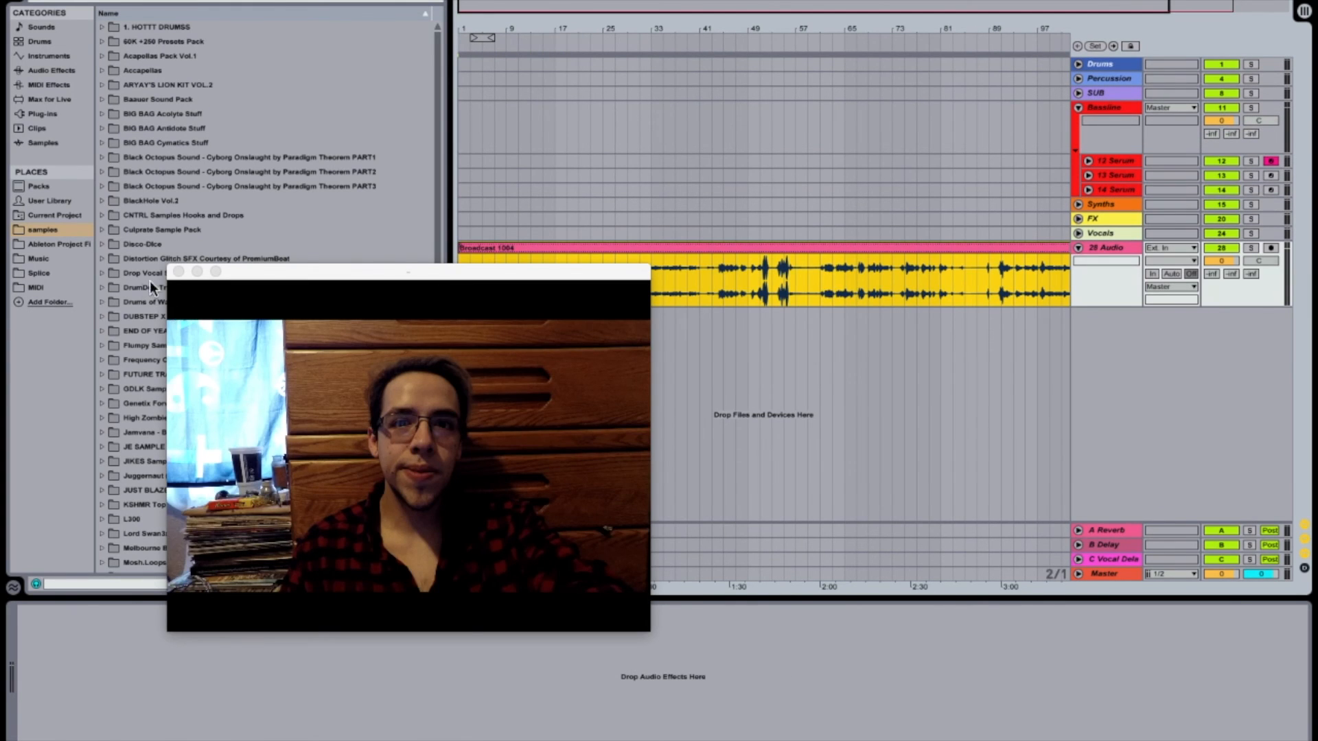
{"action": "left_click", "coordinate": [179, 272]}
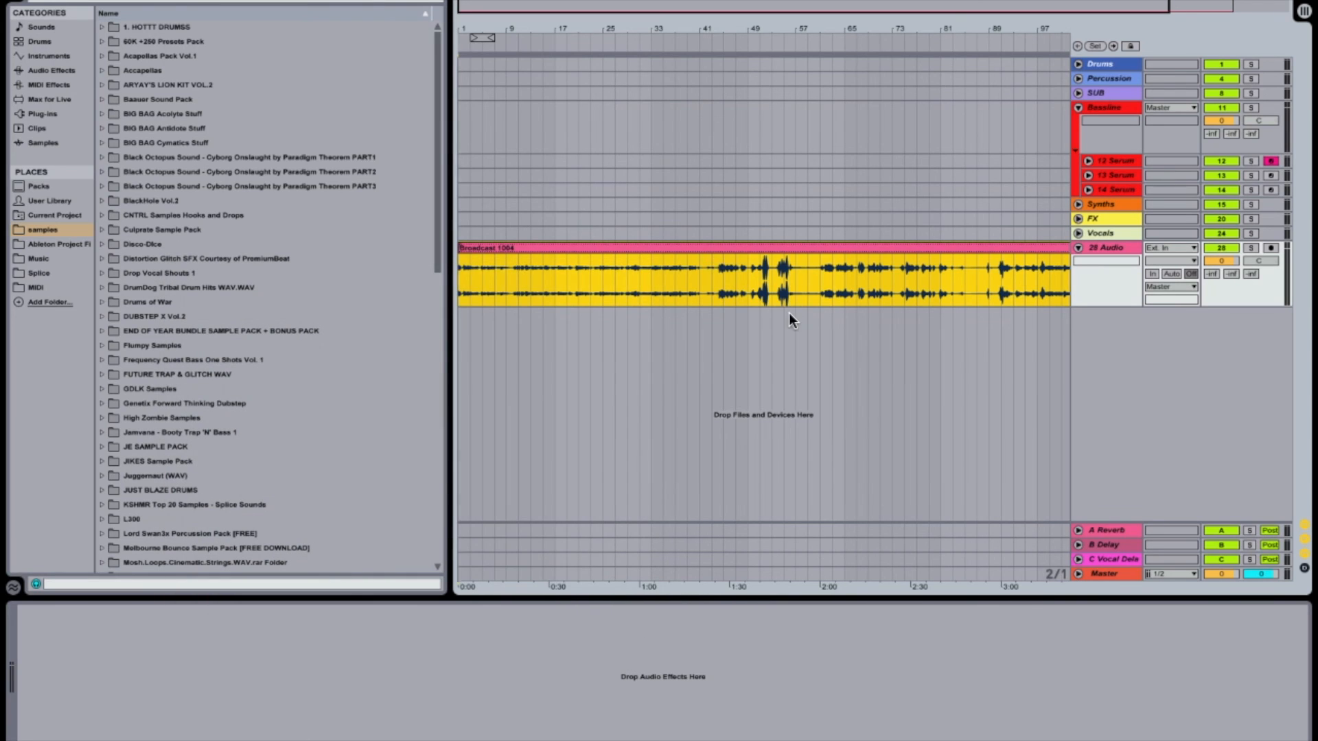
Step: Audition the Broadcast 1004 clip from about bar 61 and again from about bar 63 to find a usable sound
{"action": "scroll", "coordinate": [789, 317], "scroll_direction": "right", "scroll_amount": 5}
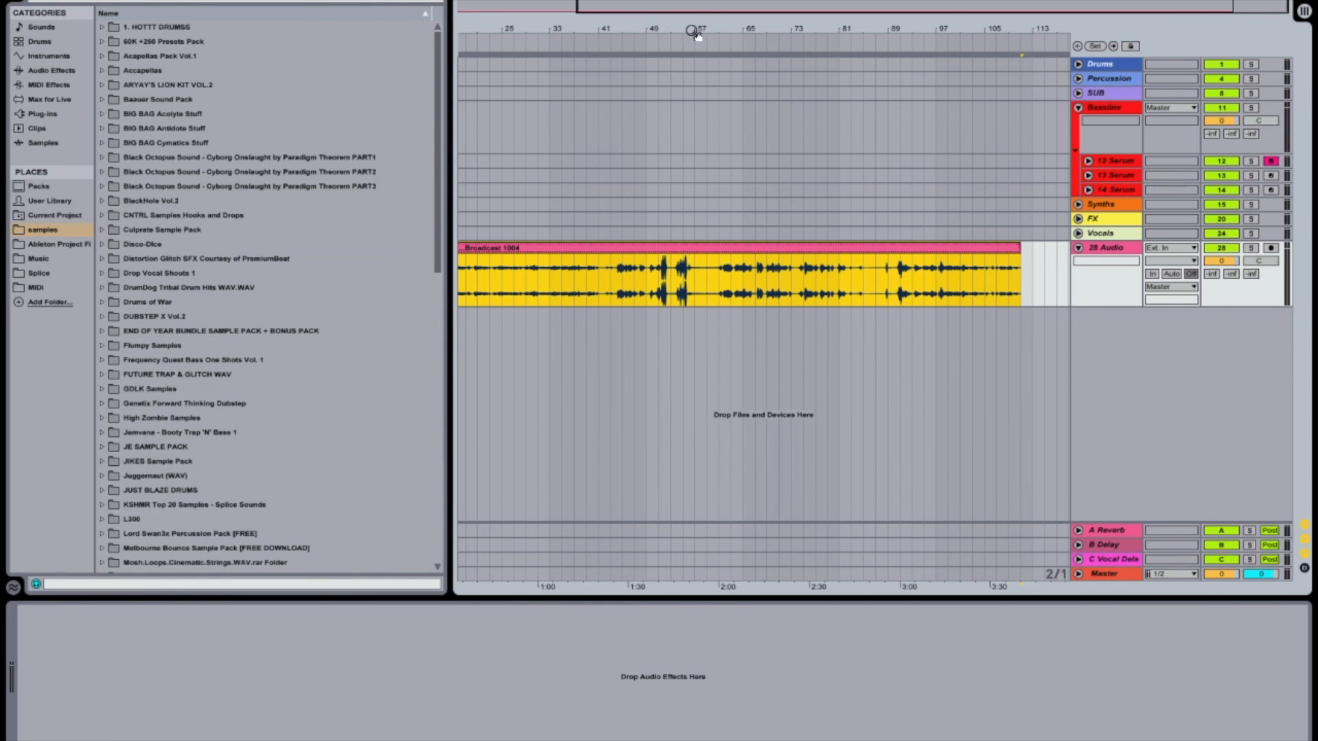
{"action": "left_click_drag", "start_coordinate": [698, 22], "coordinate": [693, 143]}
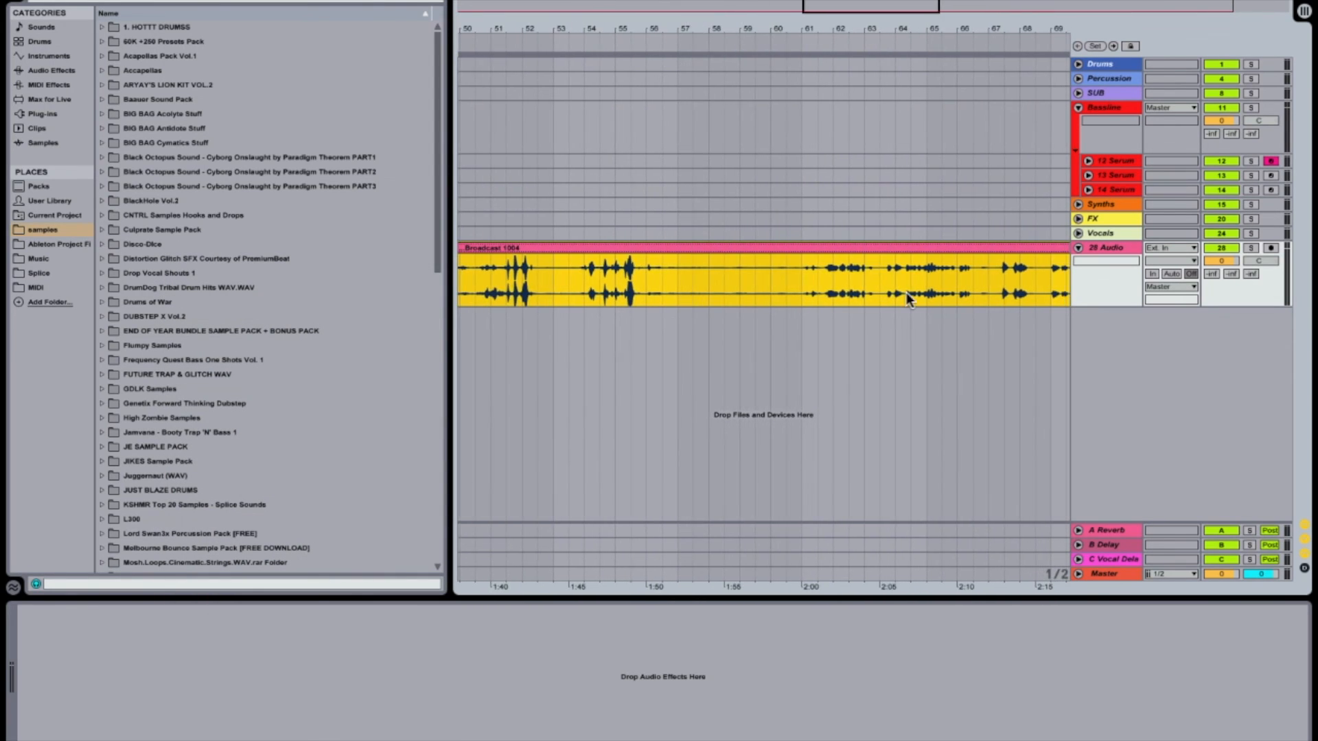
{"action": "left_click", "coordinate": [802, 277]}
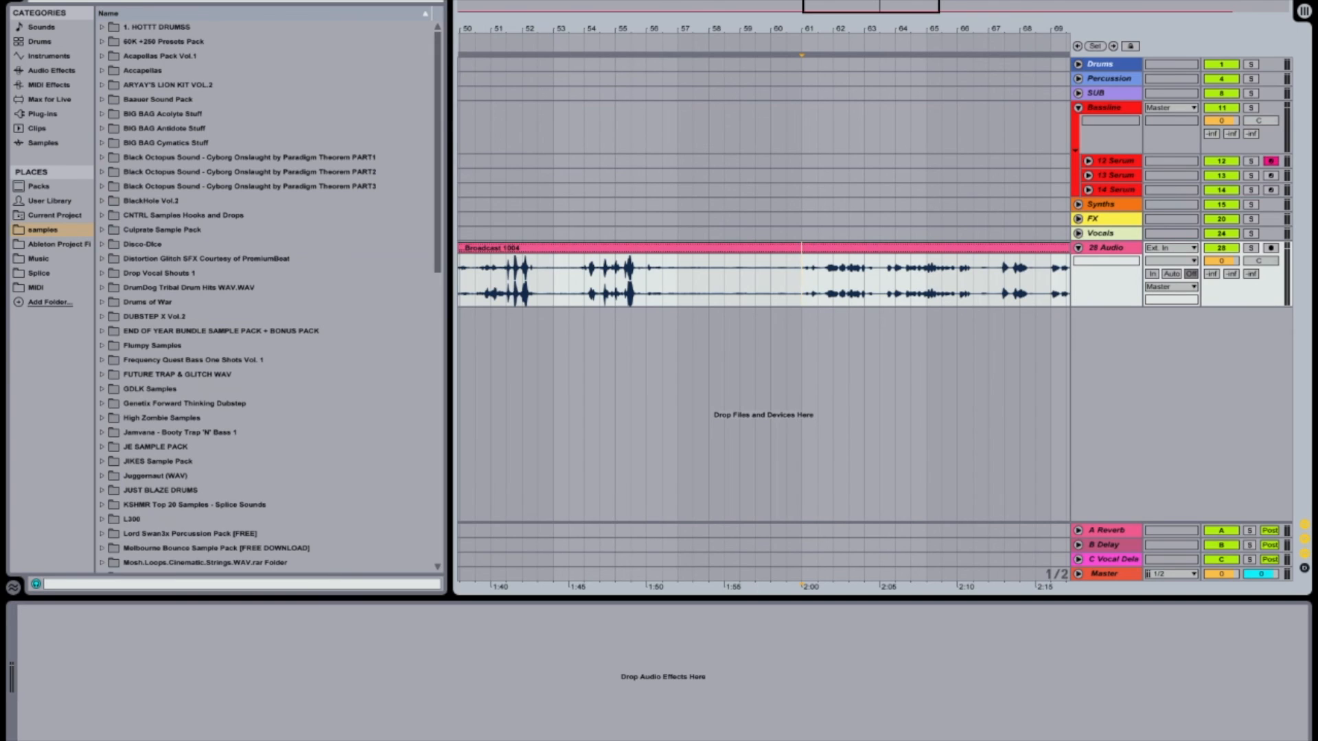
{"action": "key", "text": "space"}
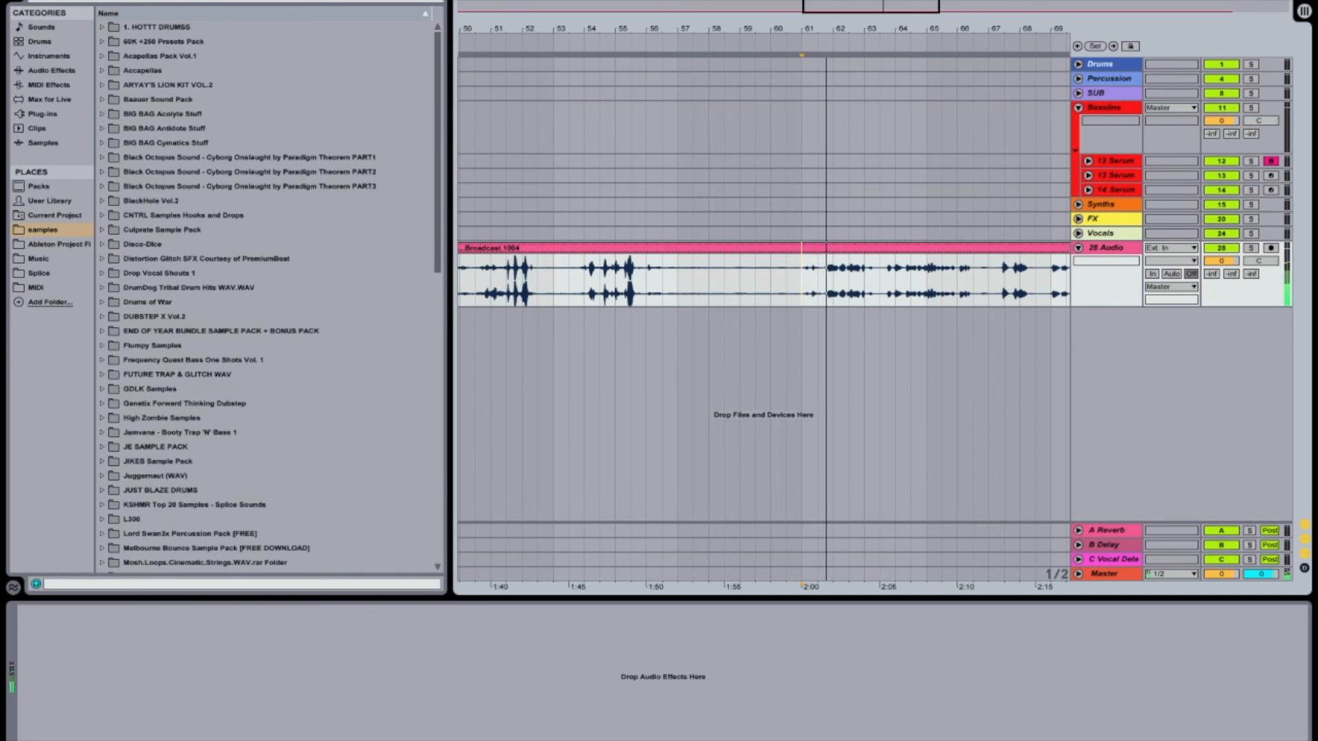
{"action": "key", "text": "space"}
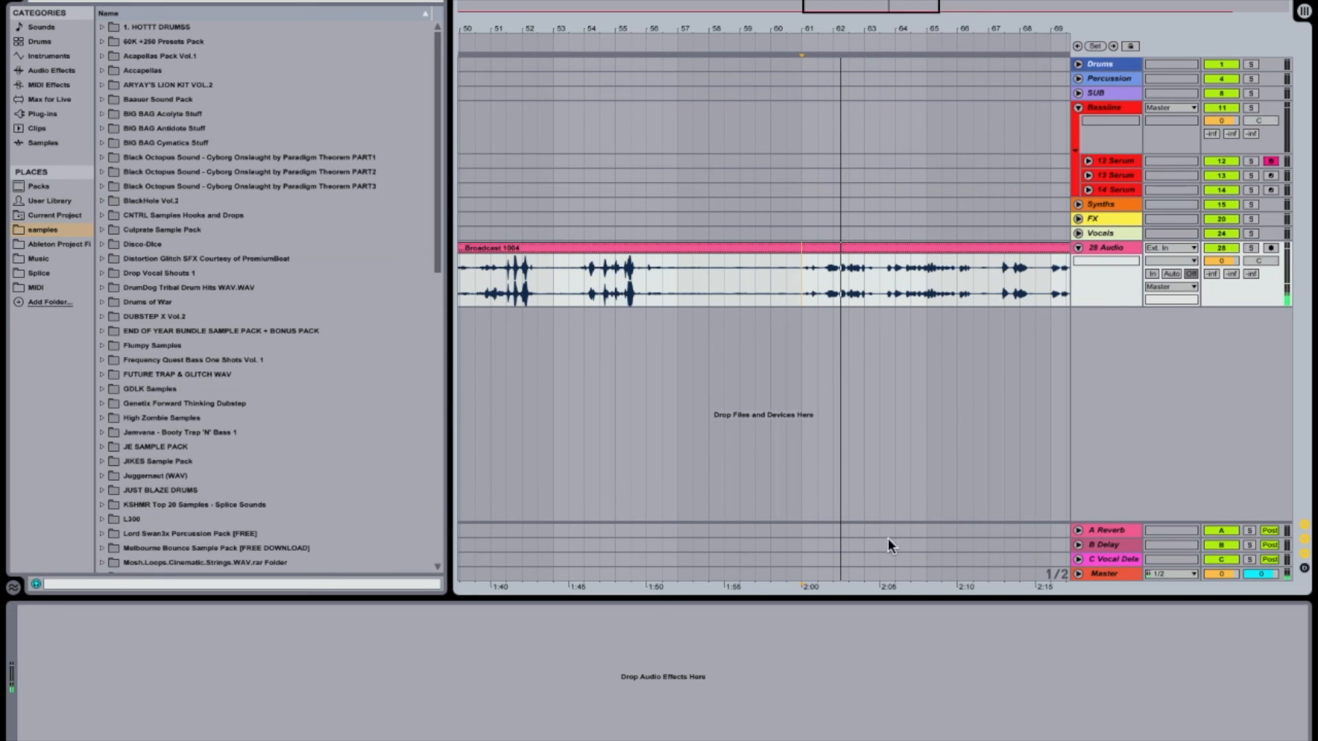
{"action": "left_click", "coordinate": [884, 281]}
{"action": "key", "text": "space"}
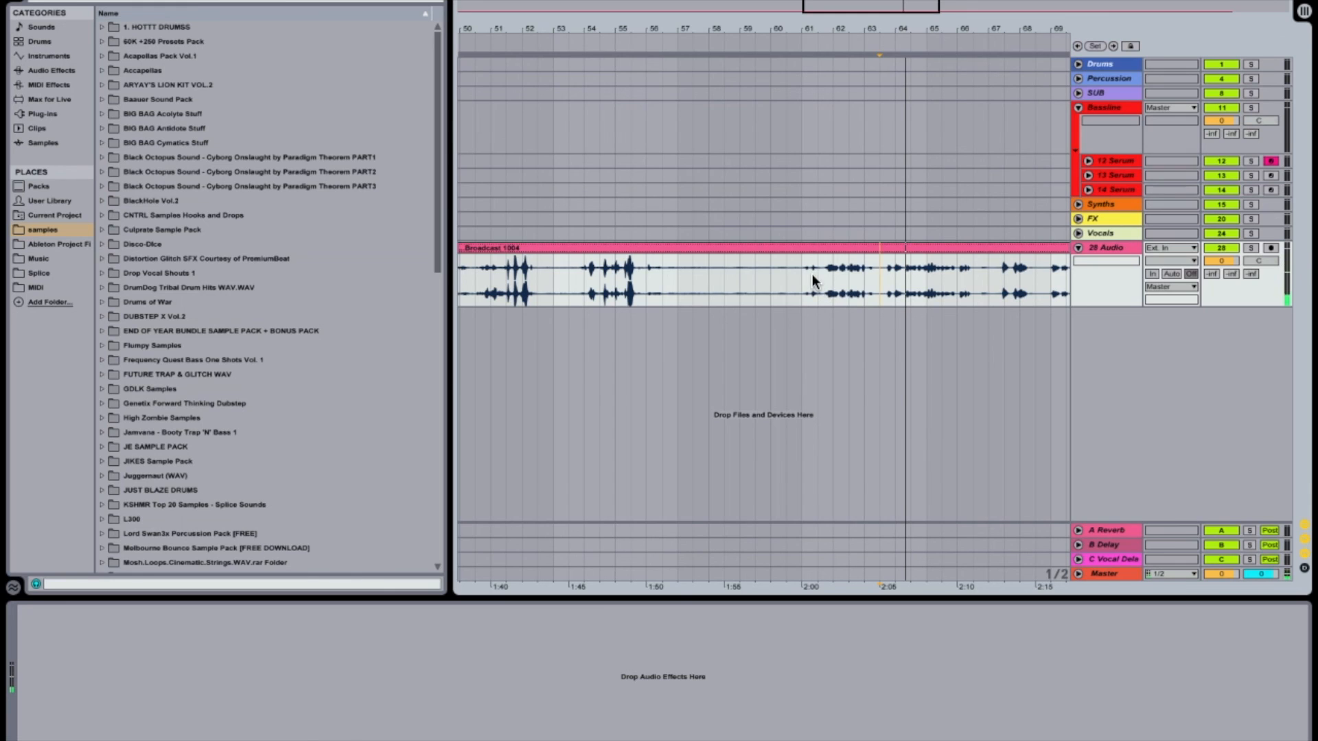
Step: Split out the short section of the Broadcast 1004 clip from about 61 to 61.3 and consolidate it, accepting the video removal
{"action": "left_click_drag", "start_coordinate": [821, 29], "coordinate": [822, 96]}
{"action": "left_click", "coordinate": [646, 285]}
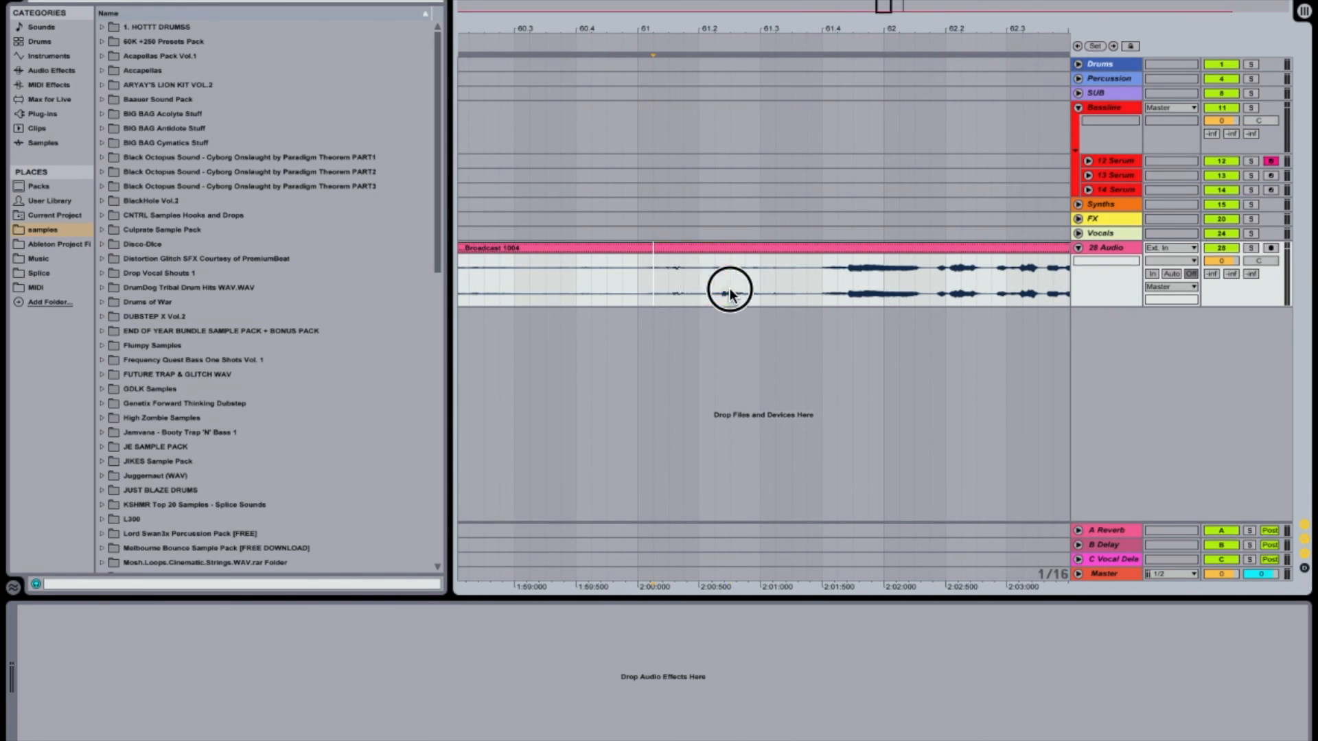
{"action": "left_click", "coordinate": [759, 292], "text": "shift"}
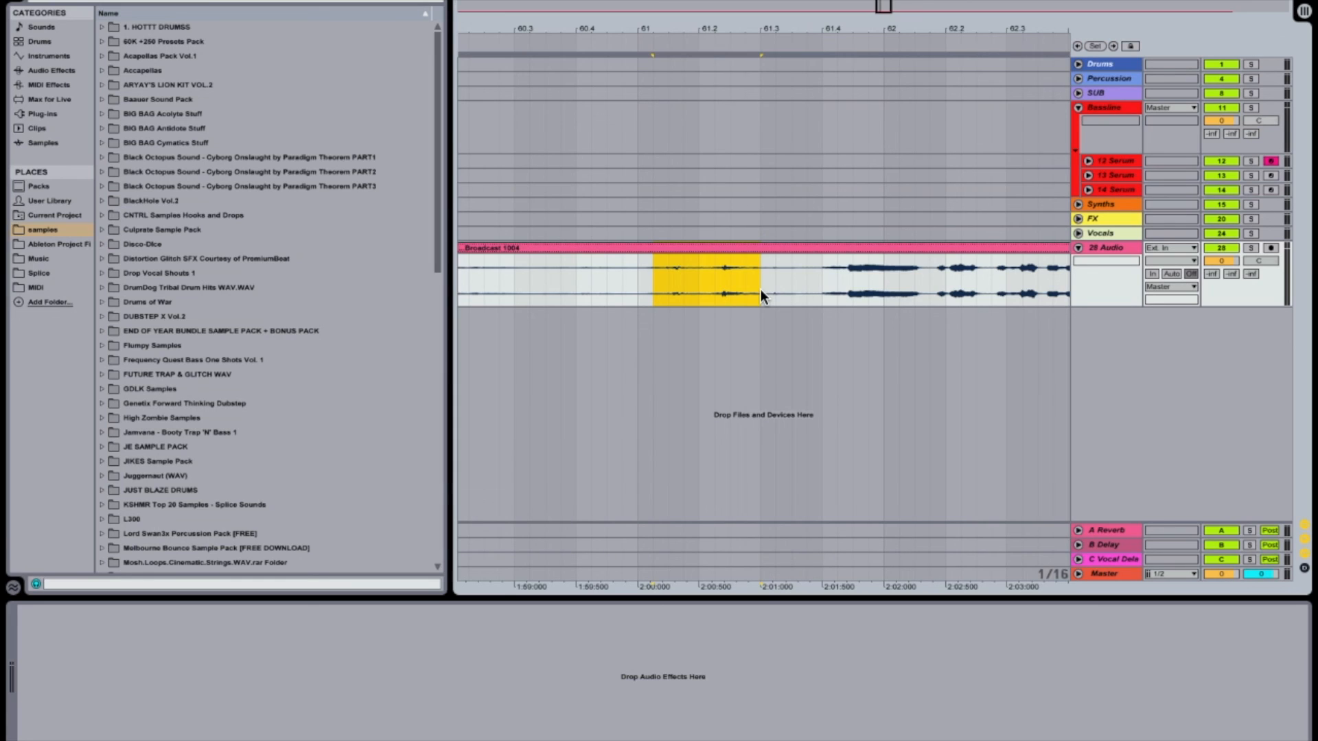
{"action": "key", "text": "ctrl+e"}
{"action": "key", "text": "ctrl+j"}
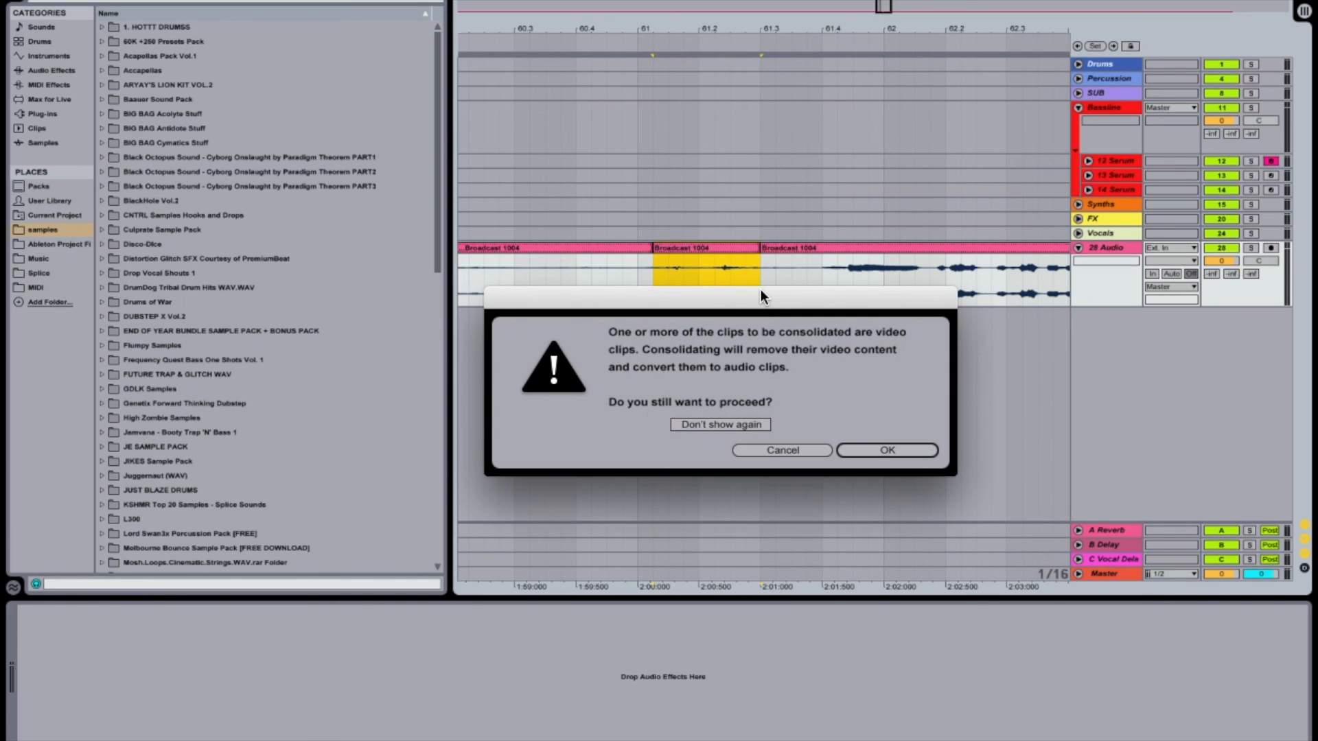
{"action": "left_click", "coordinate": [880, 453]}
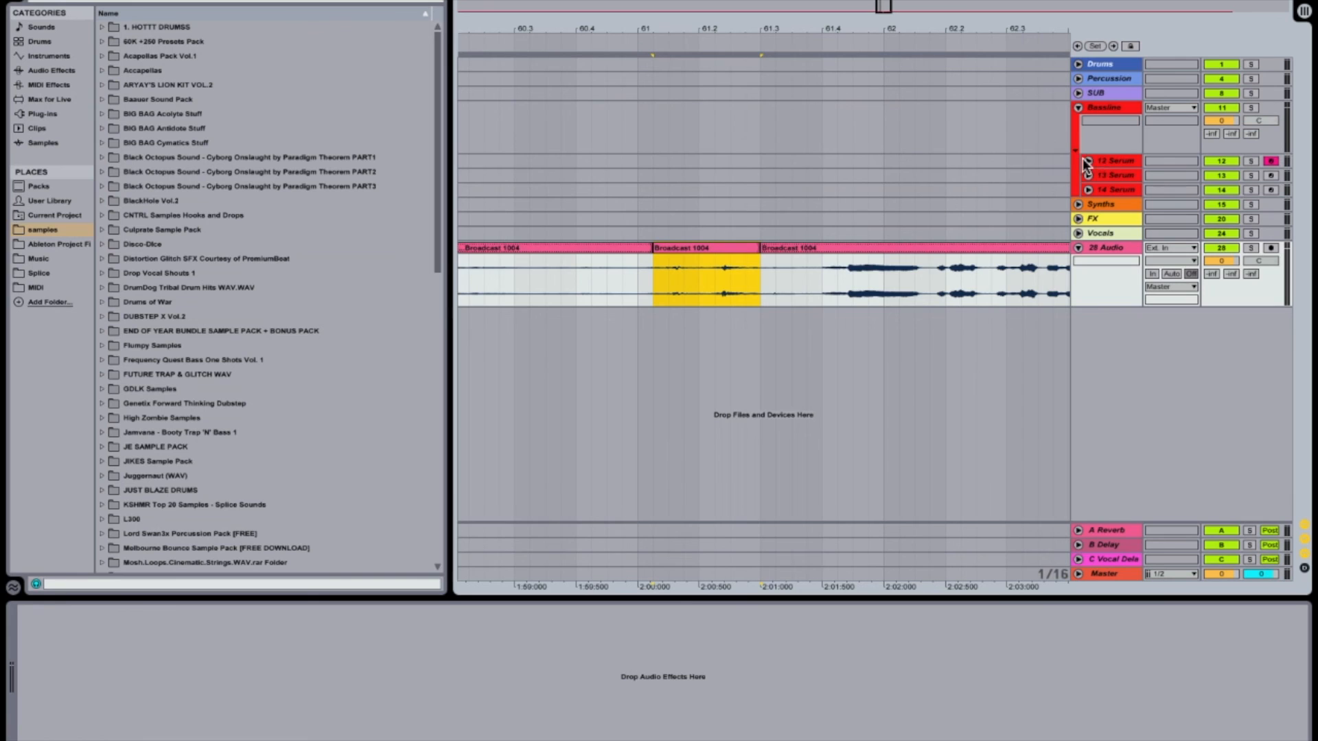
Step: Open the Serum plug-in window of the 12 Serum track and bring the consolidated clip into view beside it
{"action": "left_click", "coordinate": [1108, 162]}
{"action": "left_click", "coordinate": [51, 612]}
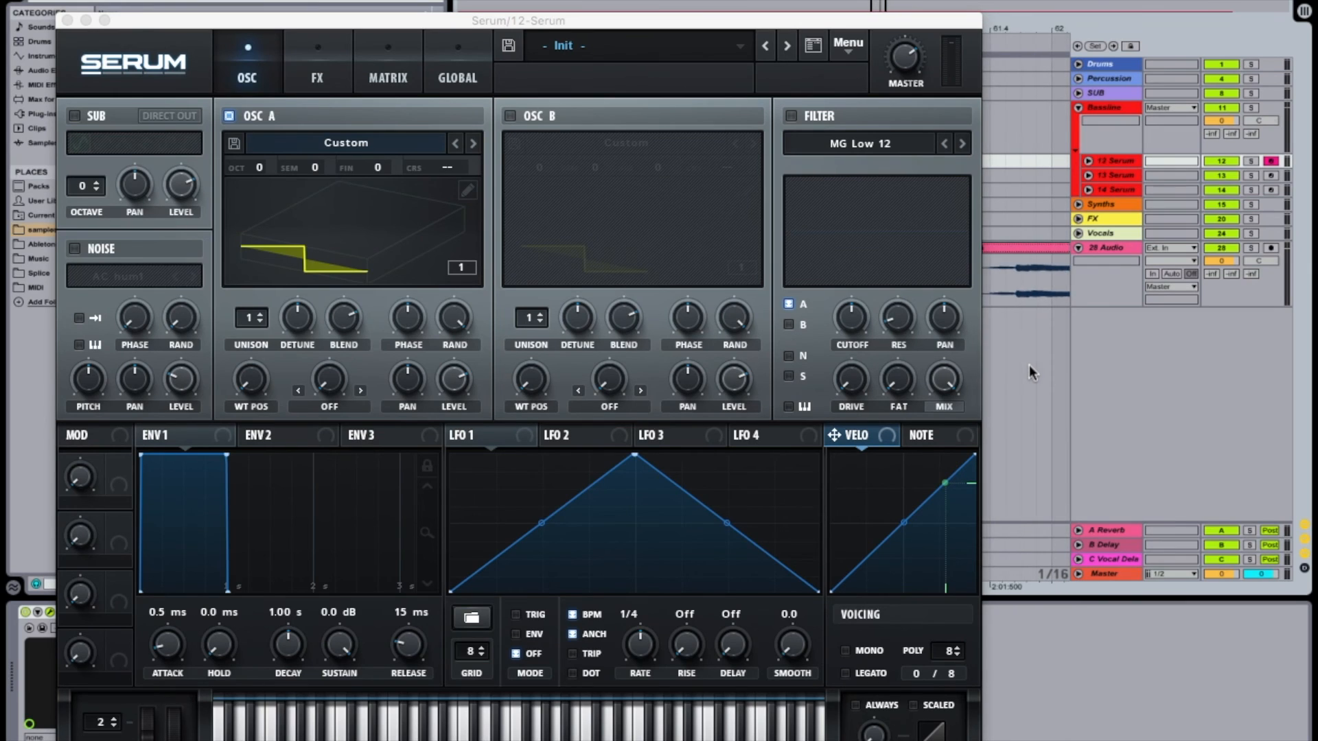
{"action": "left_click_drag", "start_coordinate": [1016, 259], "coordinate": [376, 223]}
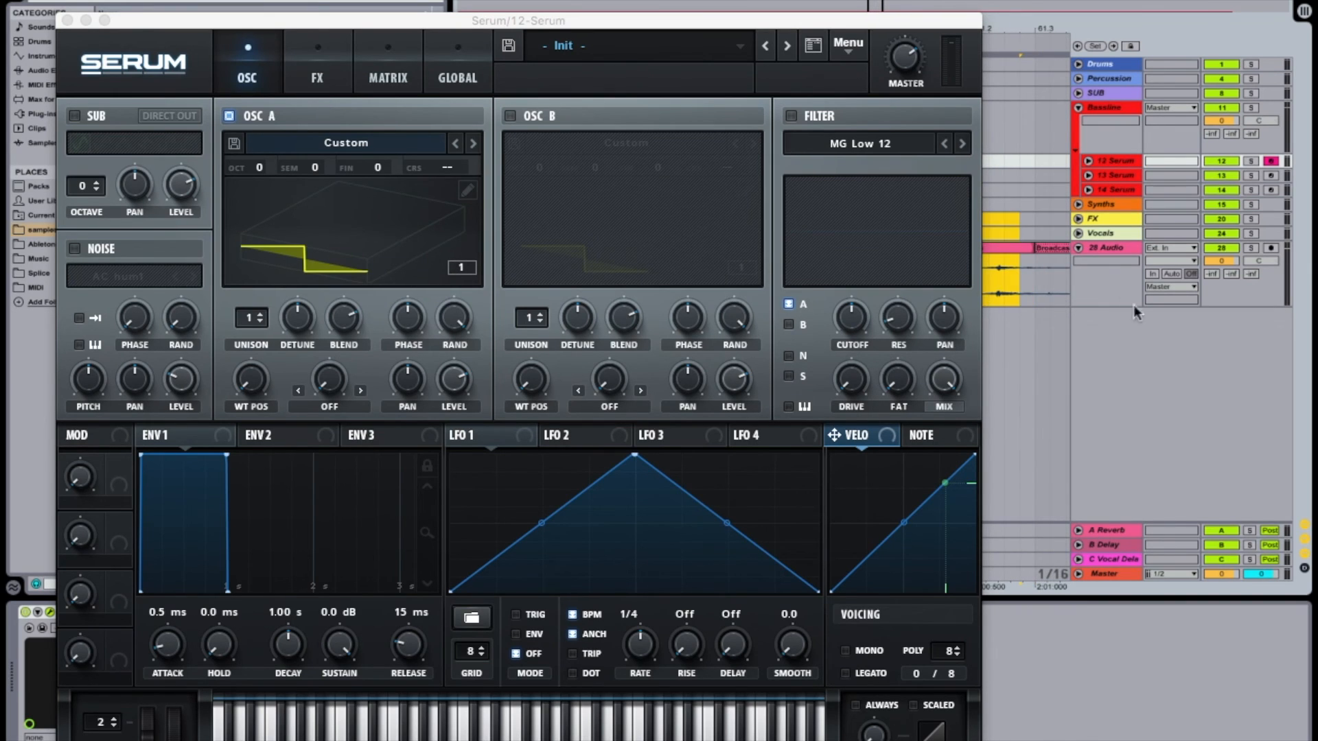
Step: Reveal the consolidated Broadcast 1004 clip's audio file in Finder
{"action": "left_click", "coordinate": [1017, 249]}
{"action": "right_click", "coordinate": [1018, 247]}
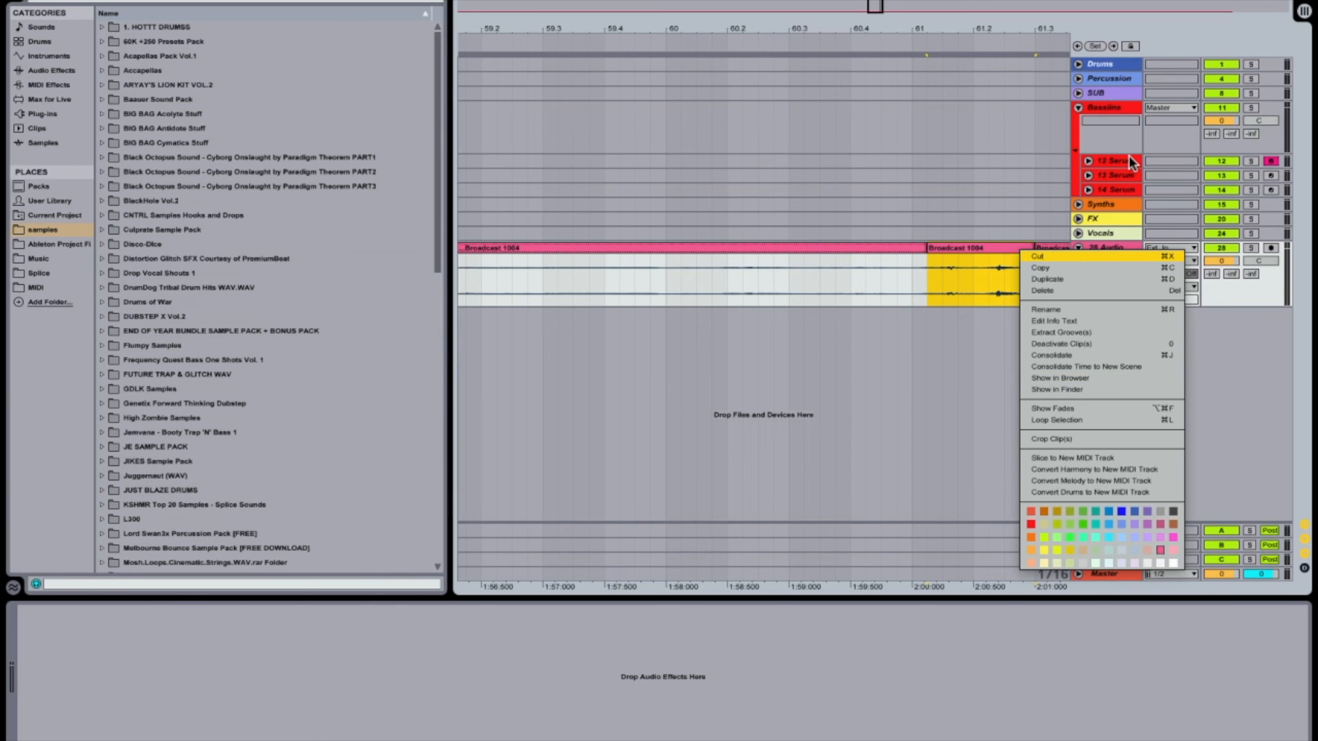
{"action": "left_click", "coordinate": [862, 399]}
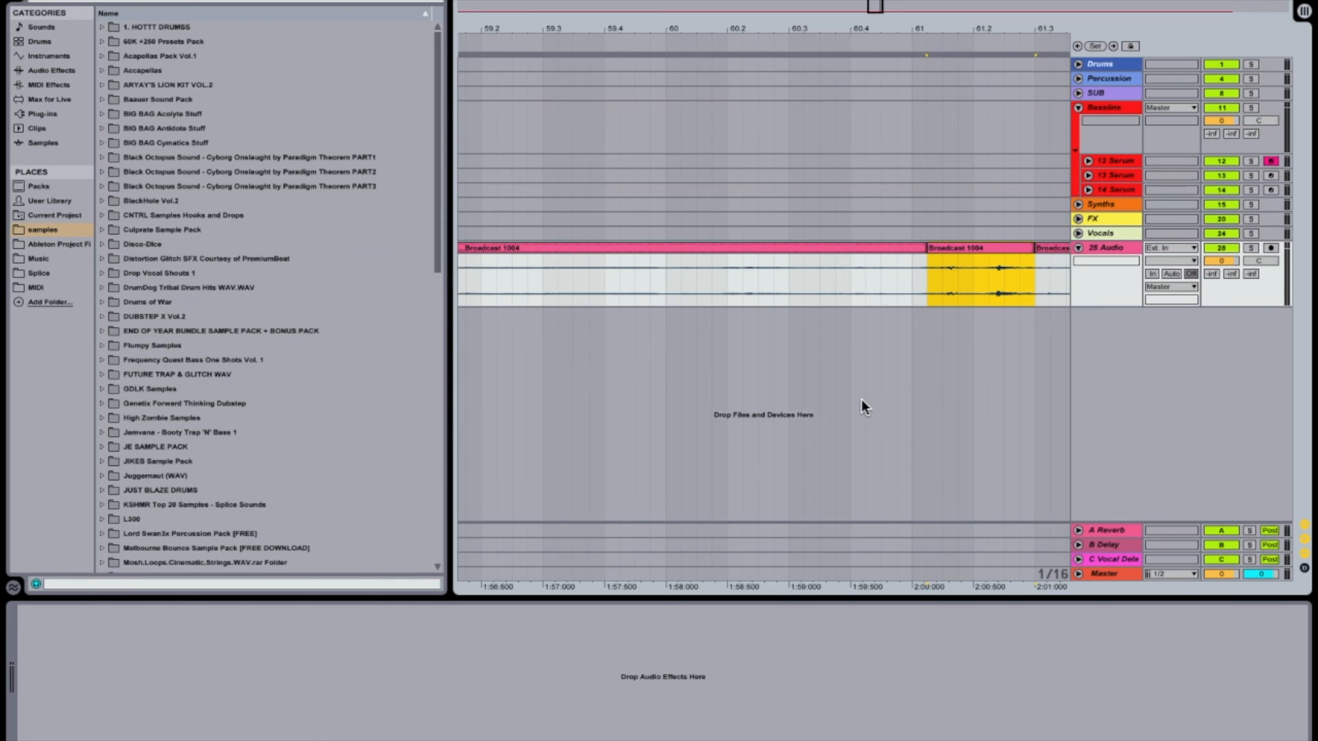
{"action": "left_click", "coordinate": [1115, 162]}
{"action": "left_click", "coordinate": [1019, 254]}
{"action": "right_click", "coordinate": [1018, 253]}
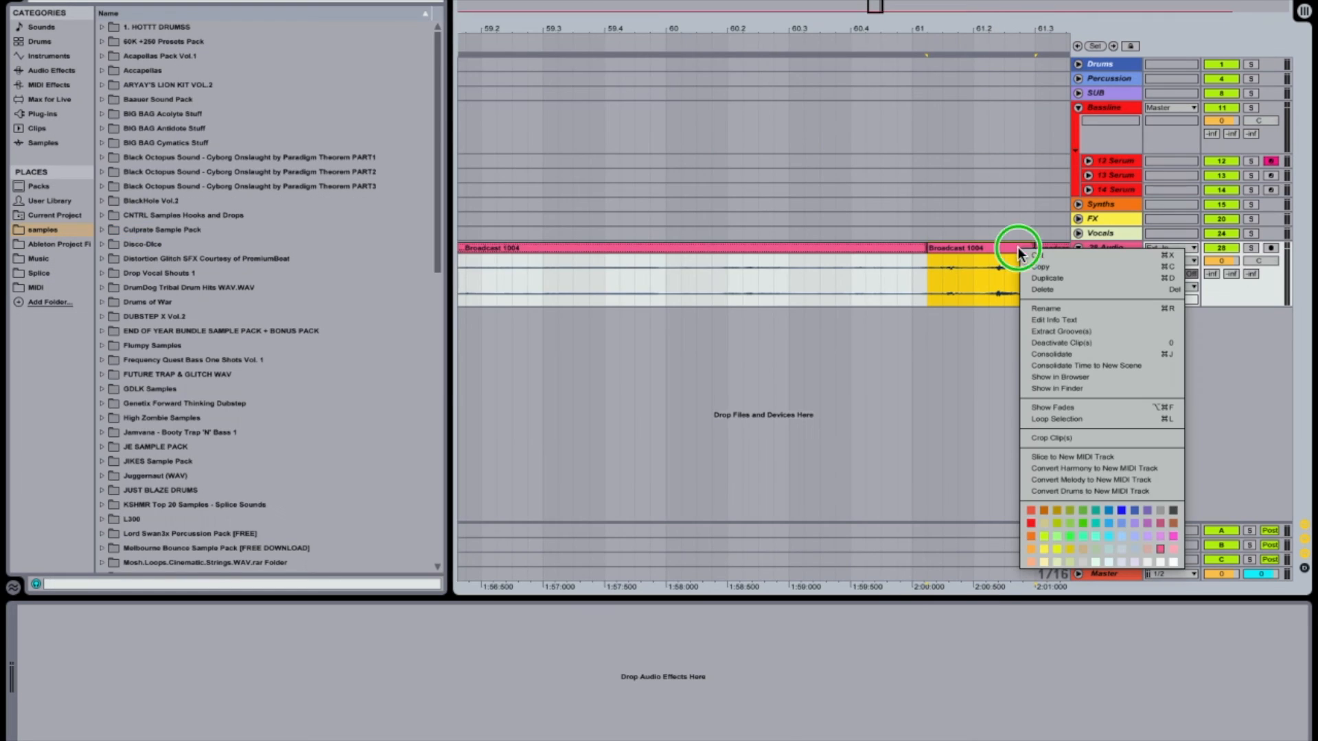
{"action": "left_click", "coordinate": [1064, 389]}
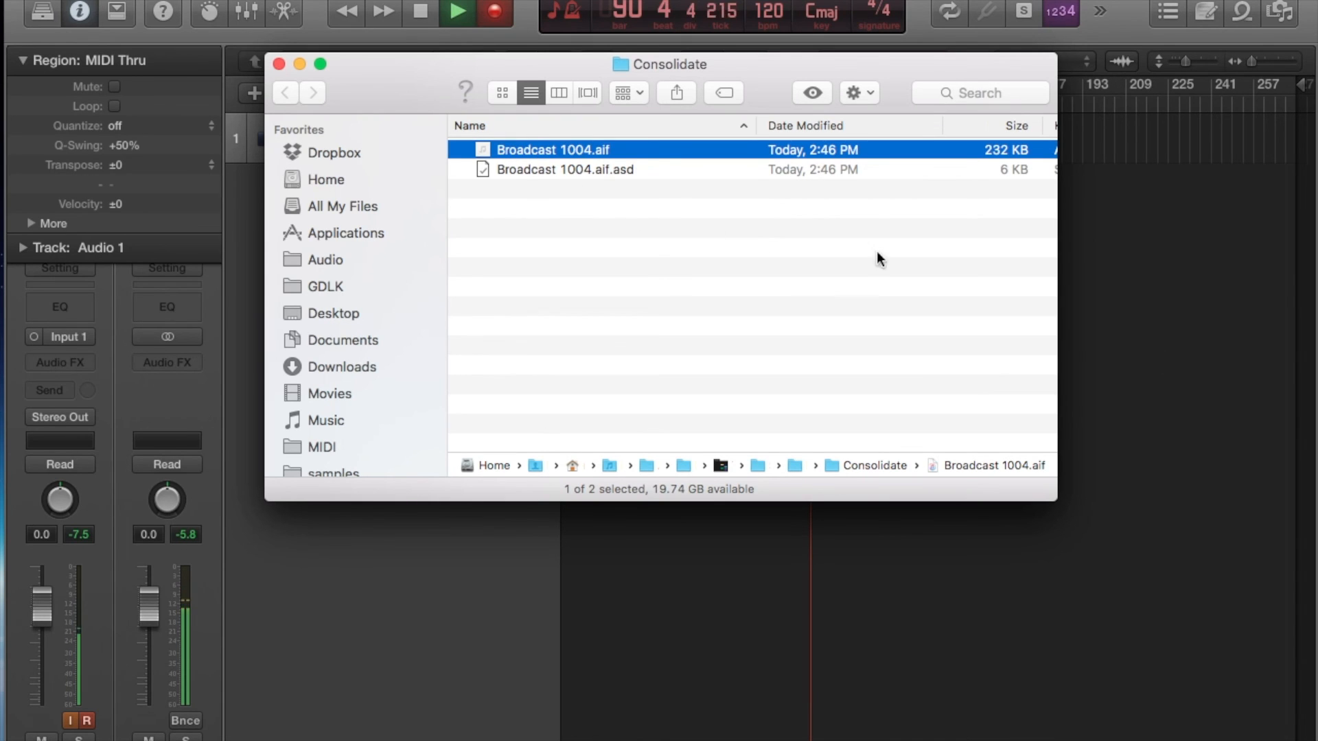
Step: Bring up Serum on the 12 Serum track and import Broadcast 1004.aif from Finder into oscillator A using FFT 1024
{"action": "key", "text": "super+Tab"}
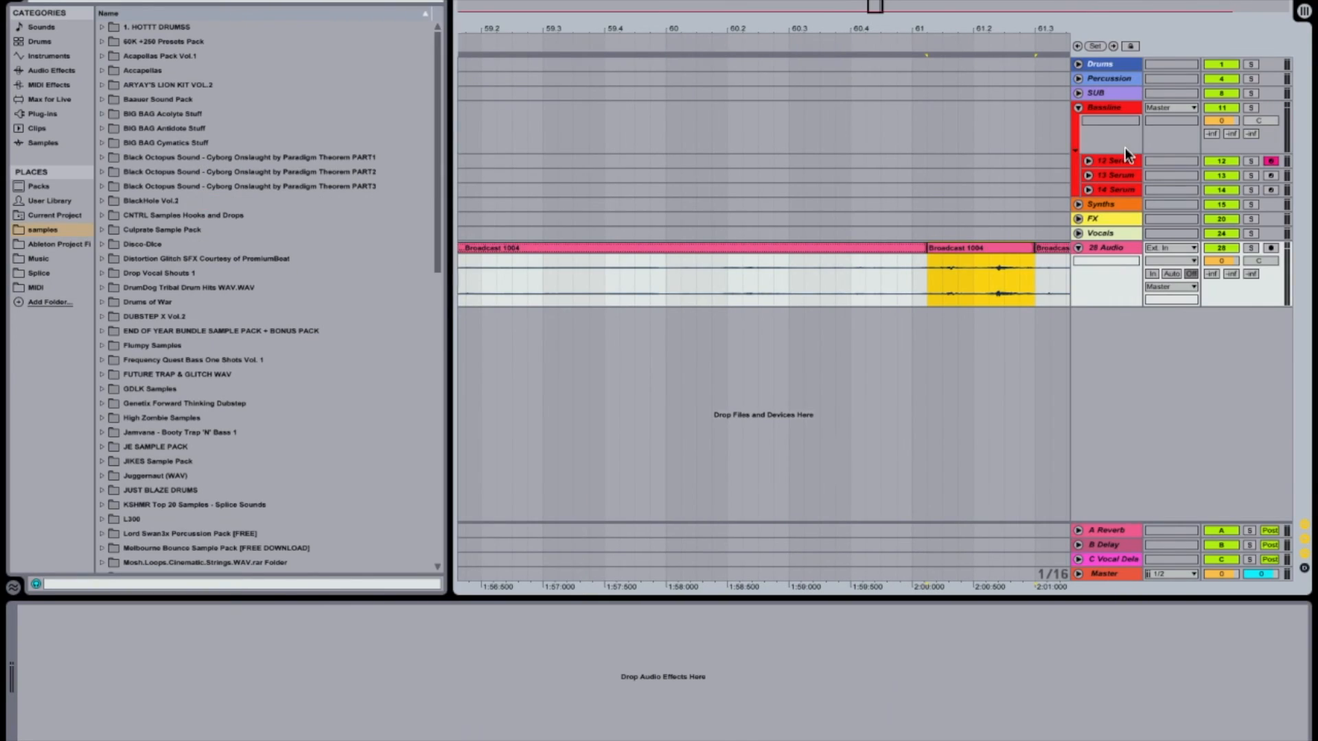
{"action": "left_click", "coordinate": [1118, 159]}
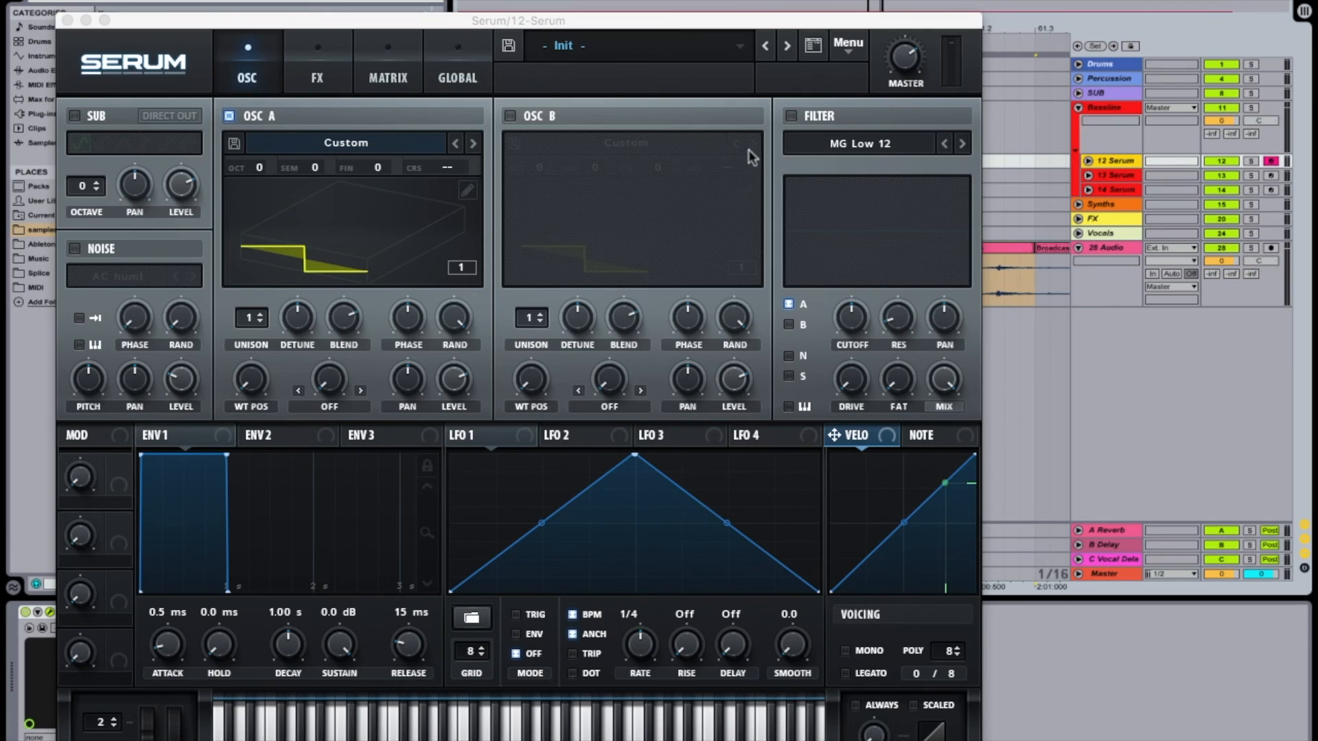
{"action": "key", "text": "super+Tab"}
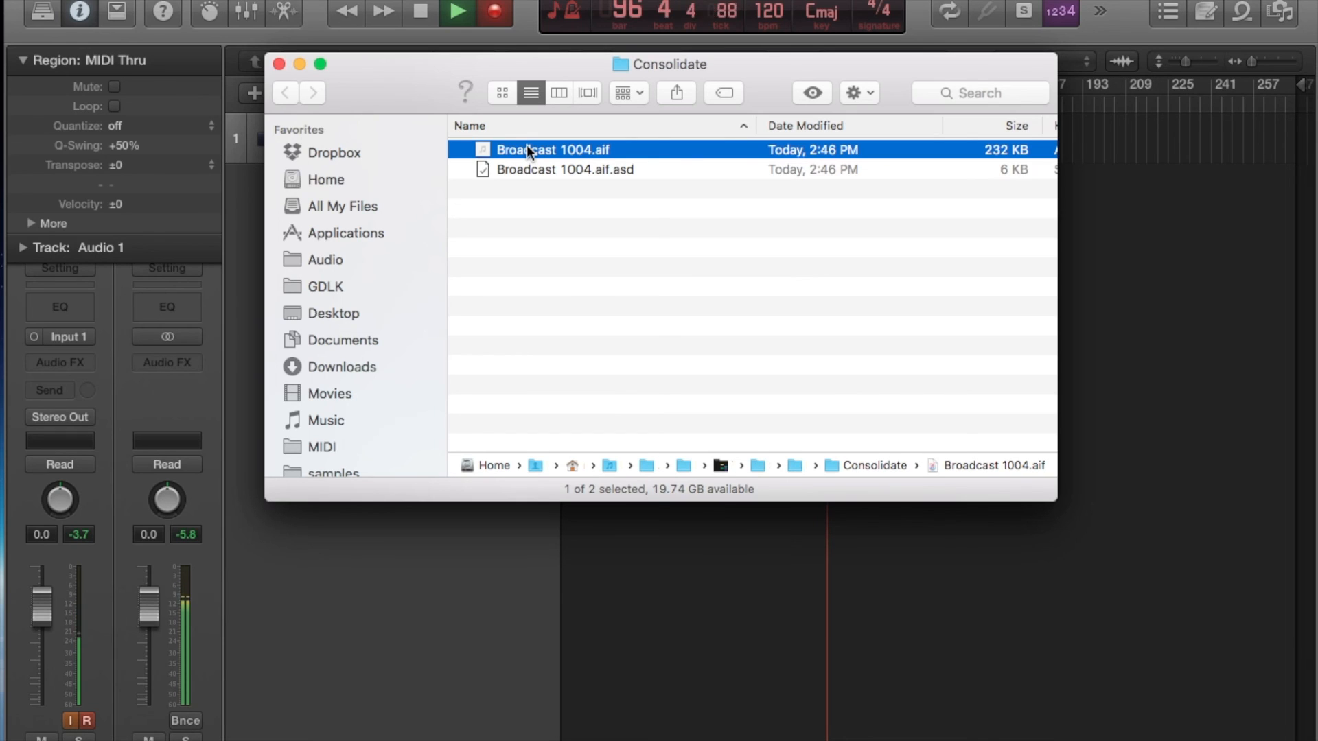
{"action": "left_click", "coordinate": [520, 150]}
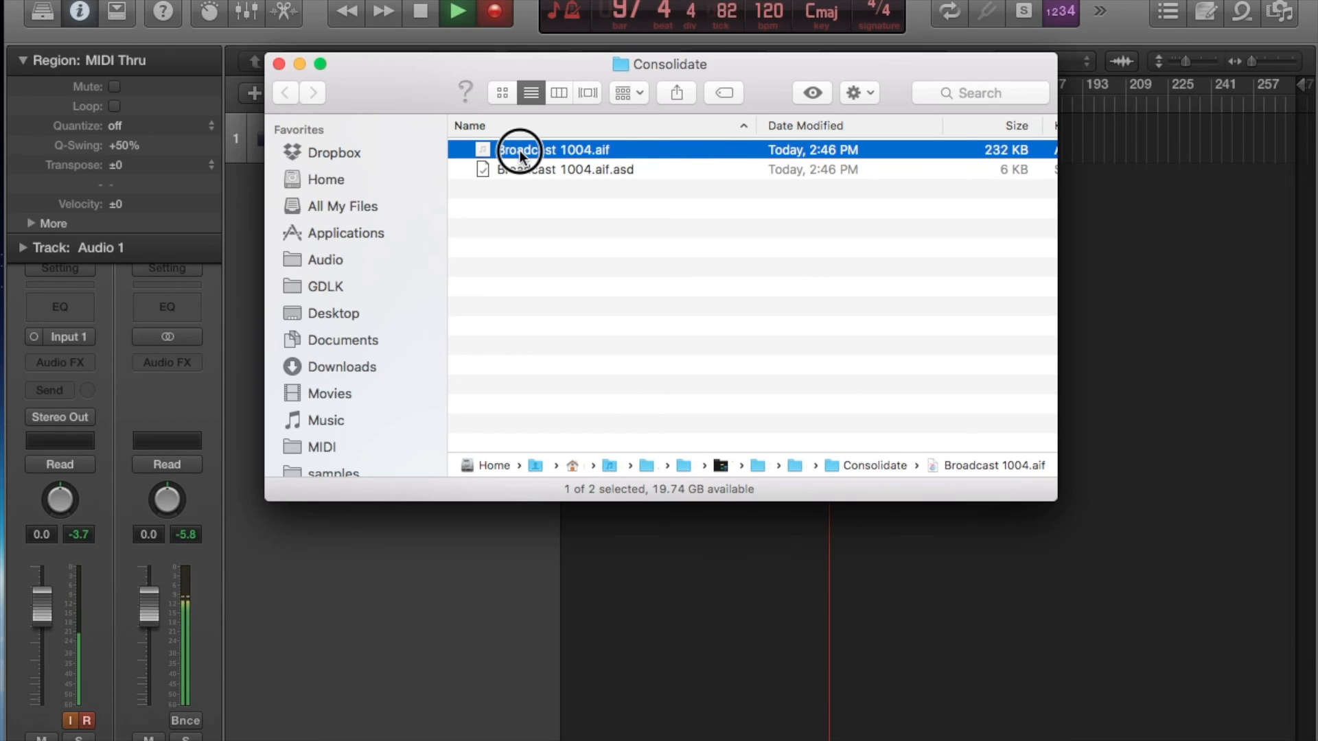
{"action": "left_click_drag", "start_coordinate": [520, 155], "coordinate": [308, 223]}
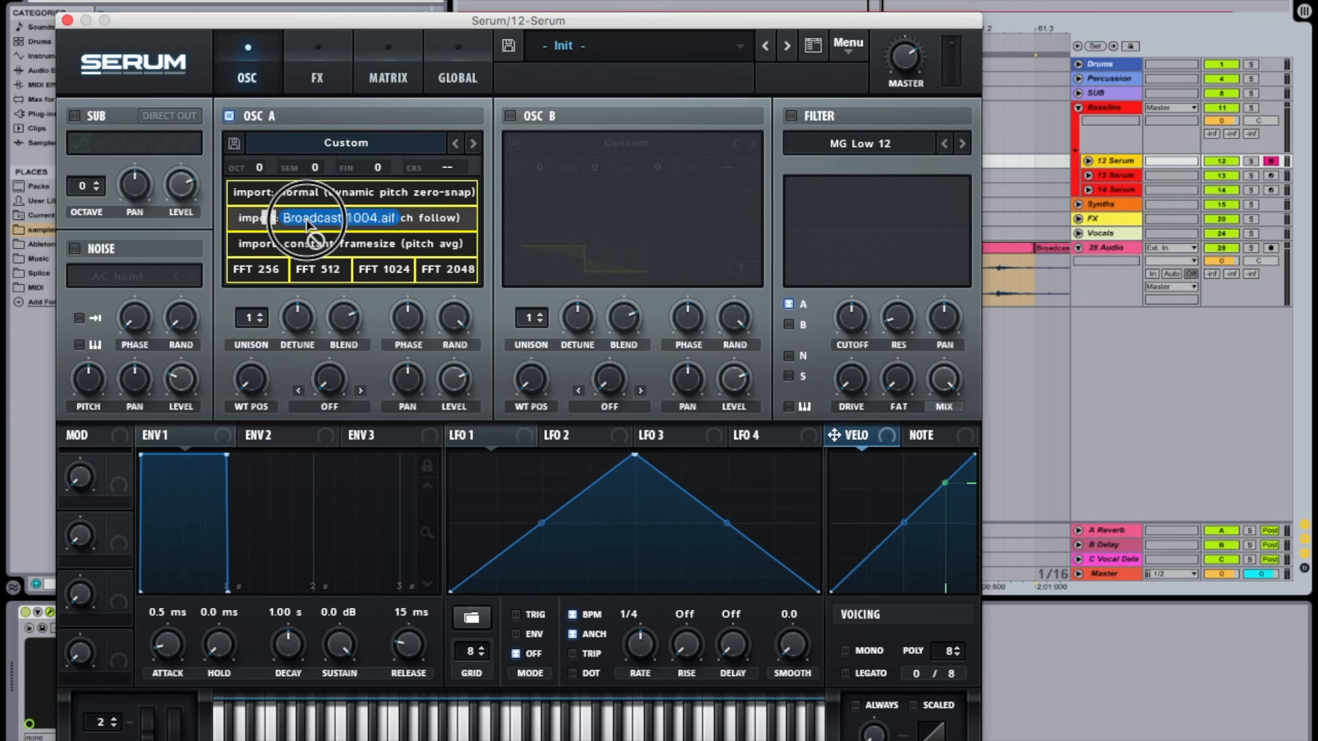
{"action": "left_click_drag", "start_coordinate": [308, 224], "coordinate": [341, 270]}
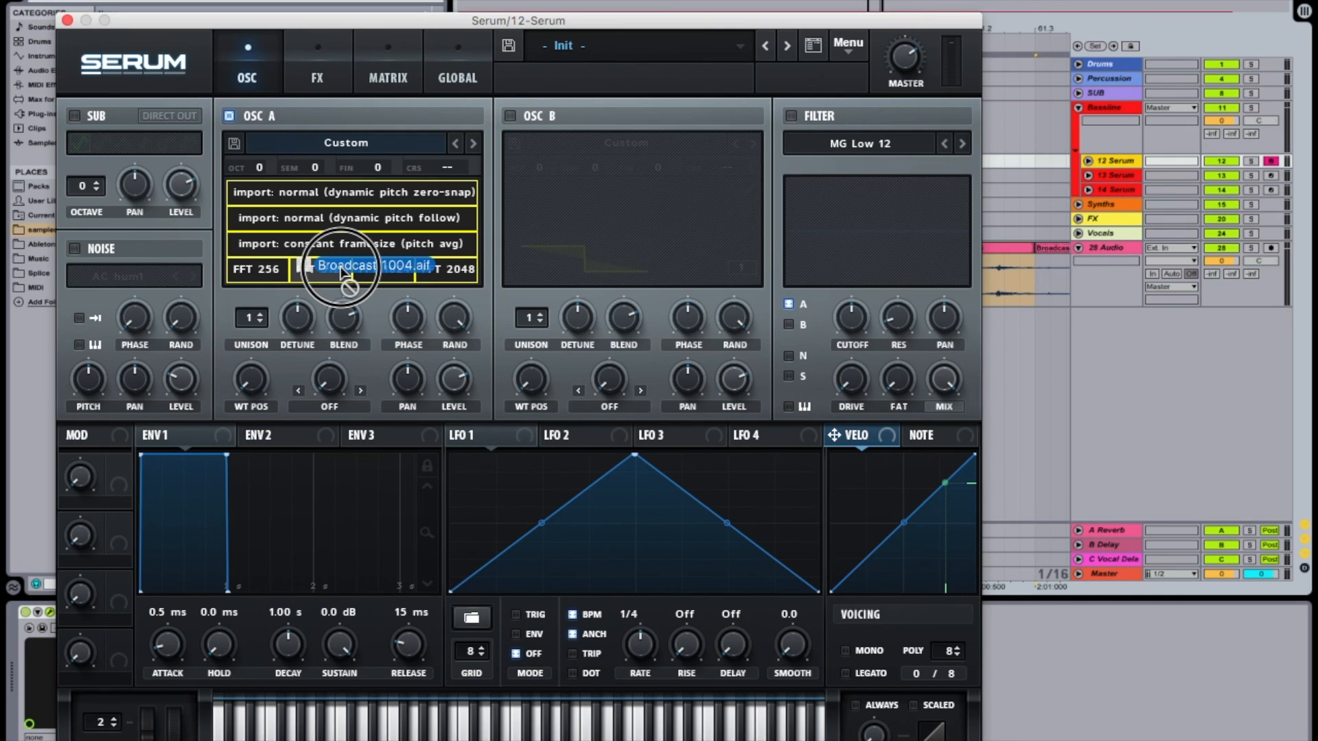
{"action": "left_click_drag", "start_coordinate": [341, 271], "coordinate": [367, 234]}
{"action": "left_click_drag", "start_coordinate": [393, 280], "coordinate": [382, 273]}
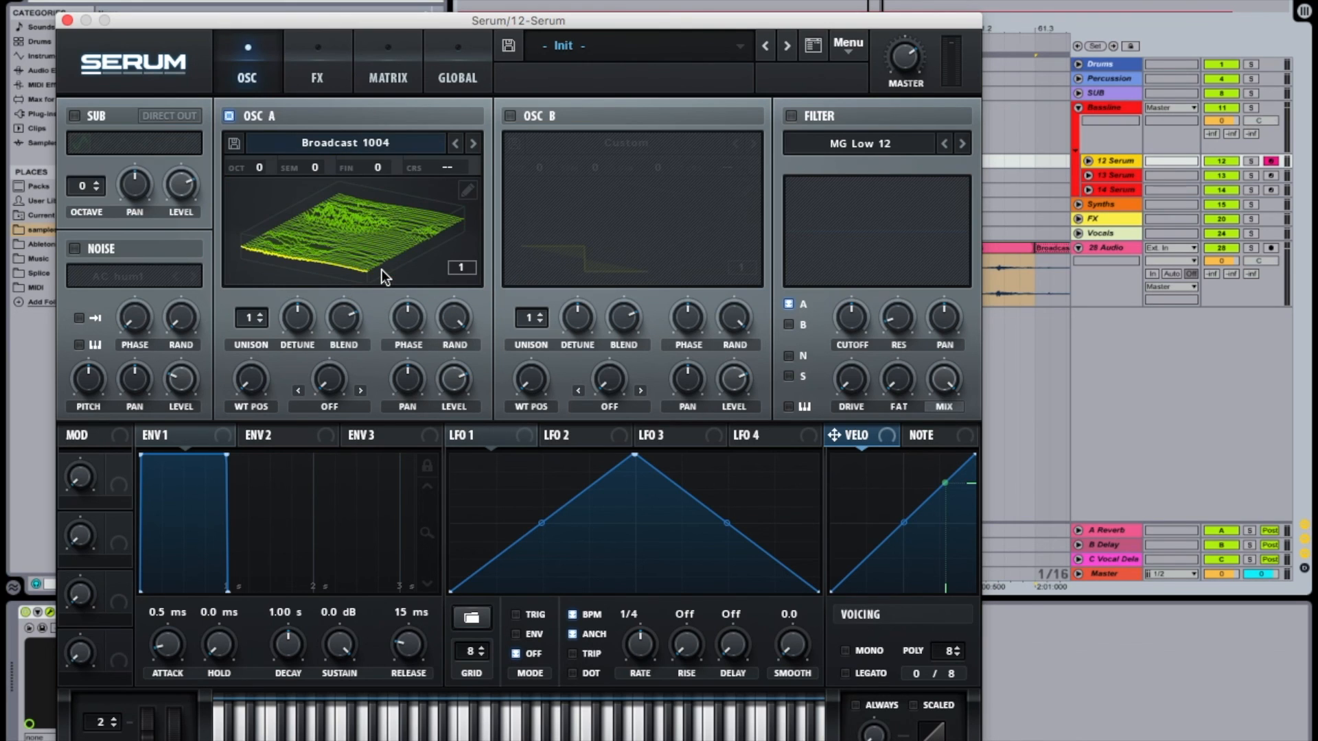
Step: Raise oscillator A's wavetable position to the last frame, open its wavetable editor and remove frames 31 through 38
{"action": "left_click_drag", "start_coordinate": [249, 383], "coordinate": [309, 210]}
{"action": "left_click", "coordinate": [468, 190]}
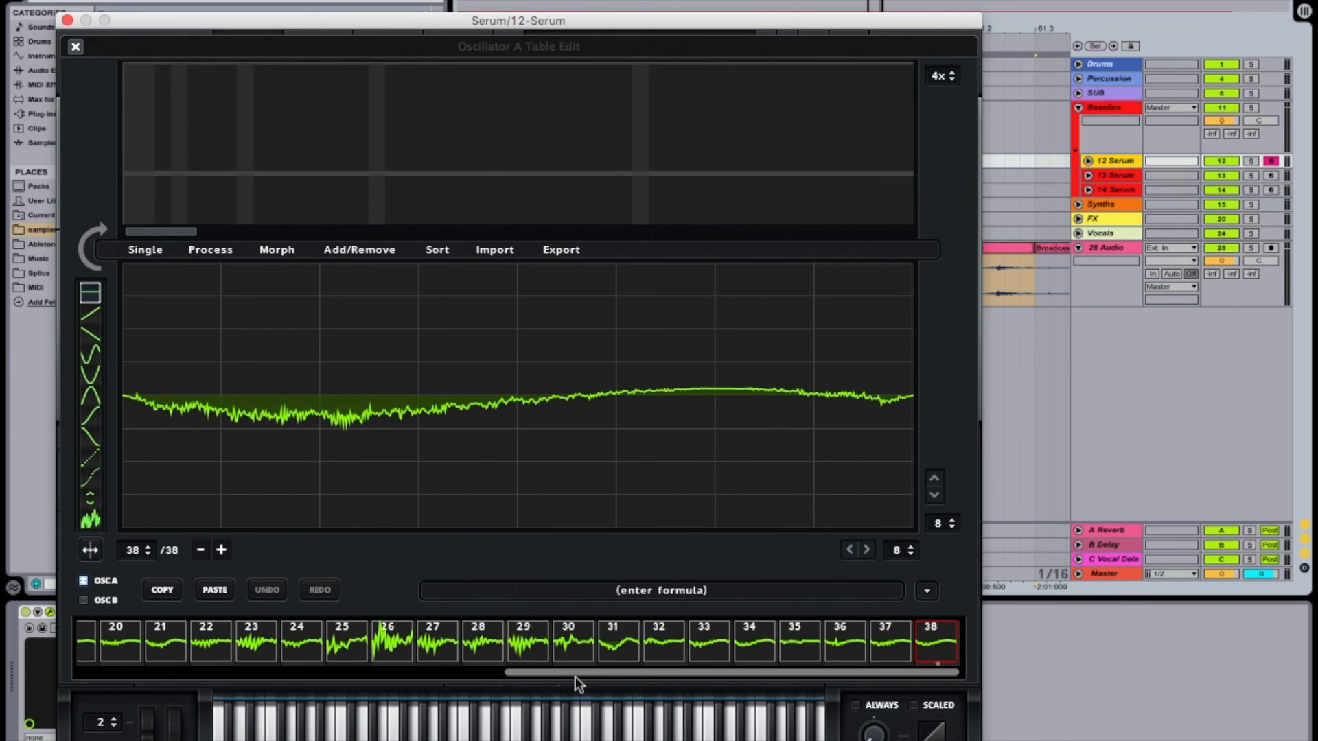
{"action": "left_click_drag", "start_coordinate": [668, 672], "coordinate": [640, 655]}
{"action": "left_click", "coordinate": [613, 650], "text": "shift"}
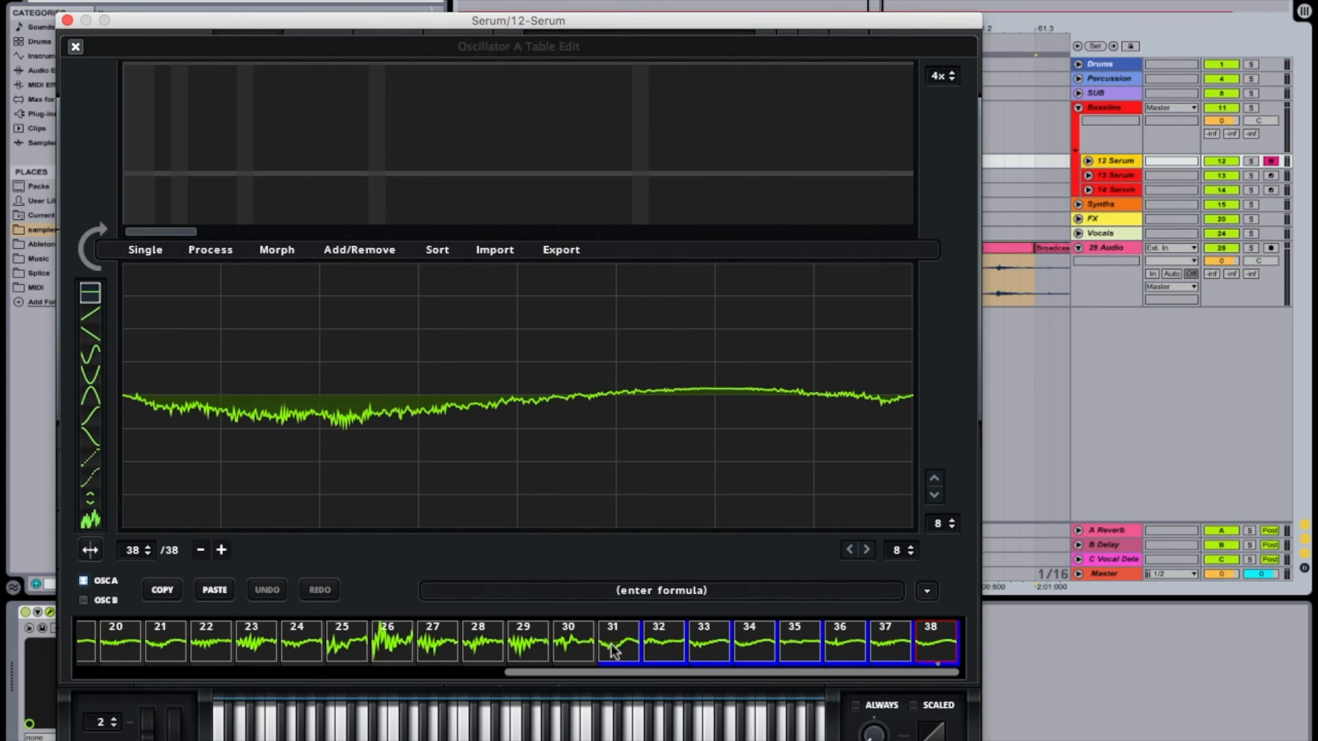
{"action": "left_click", "coordinate": [364, 245]}
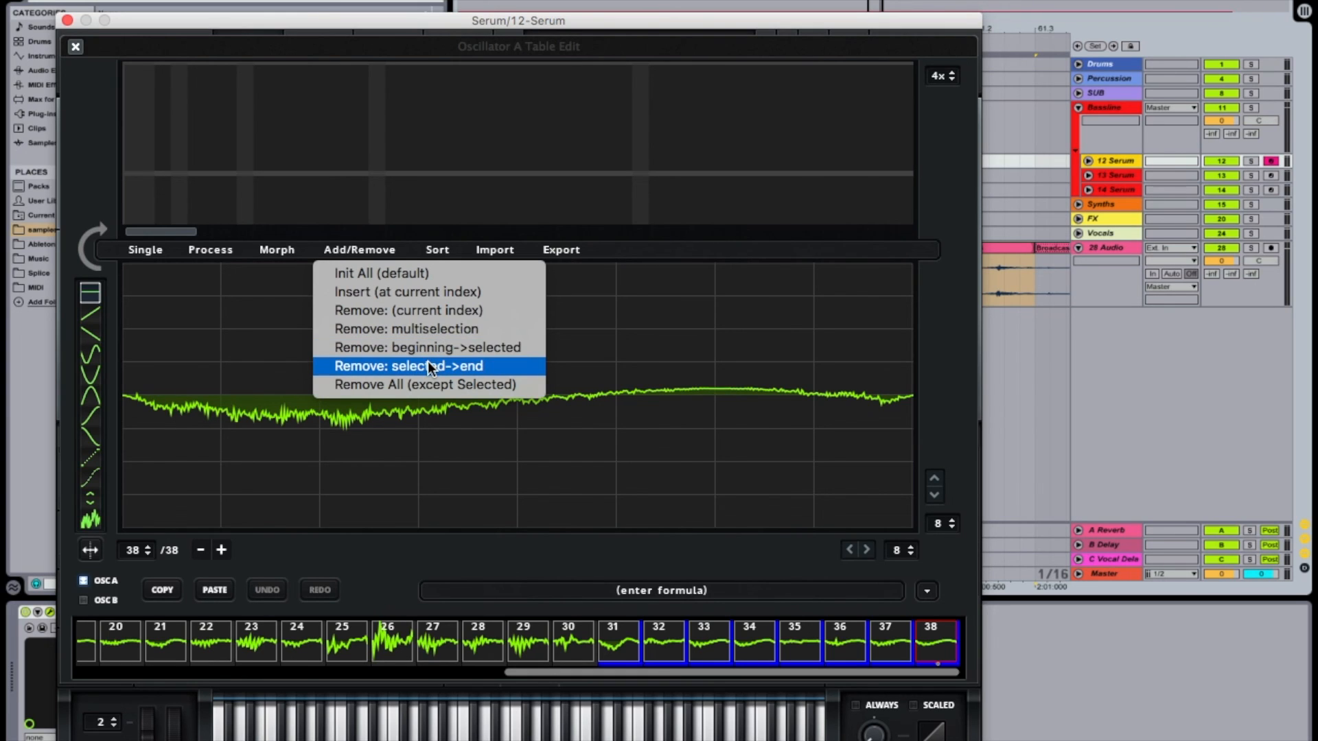
{"action": "left_click", "coordinate": [414, 329]}
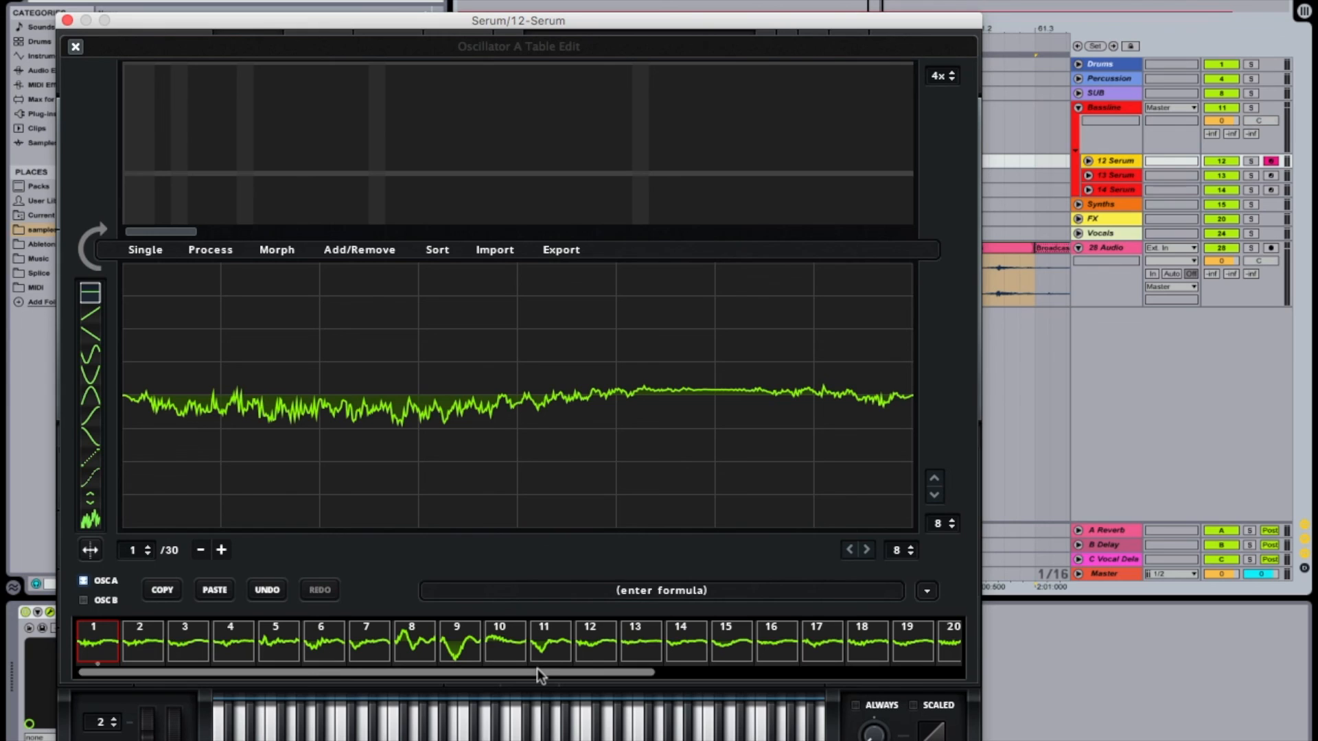
Step: Morph oscillator A's 30 wavetable frames with Morph - Spectral (zero fund.phase)
{"action": "left_click_drag", "start_coordinate": [537, 669], "coordinate": [884, 666]}
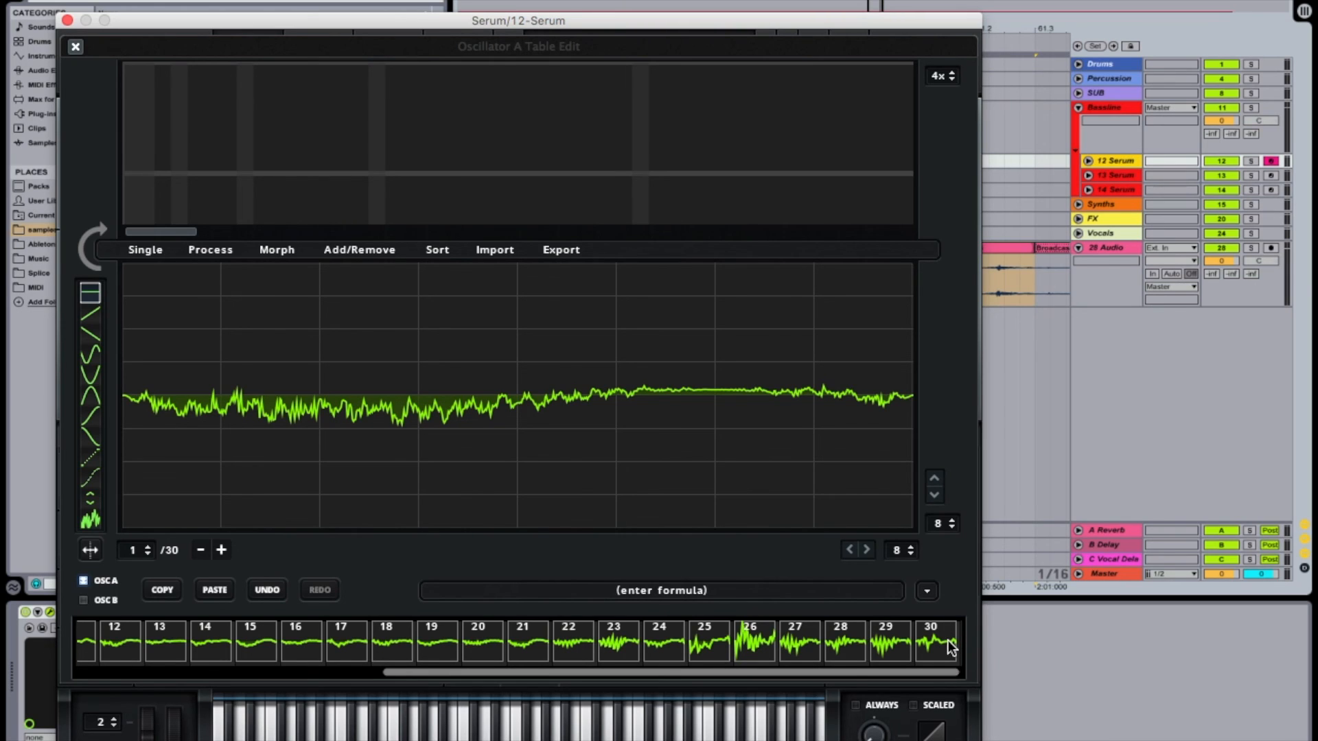
{"action": "left_click", "coordinate": [207, 251]}
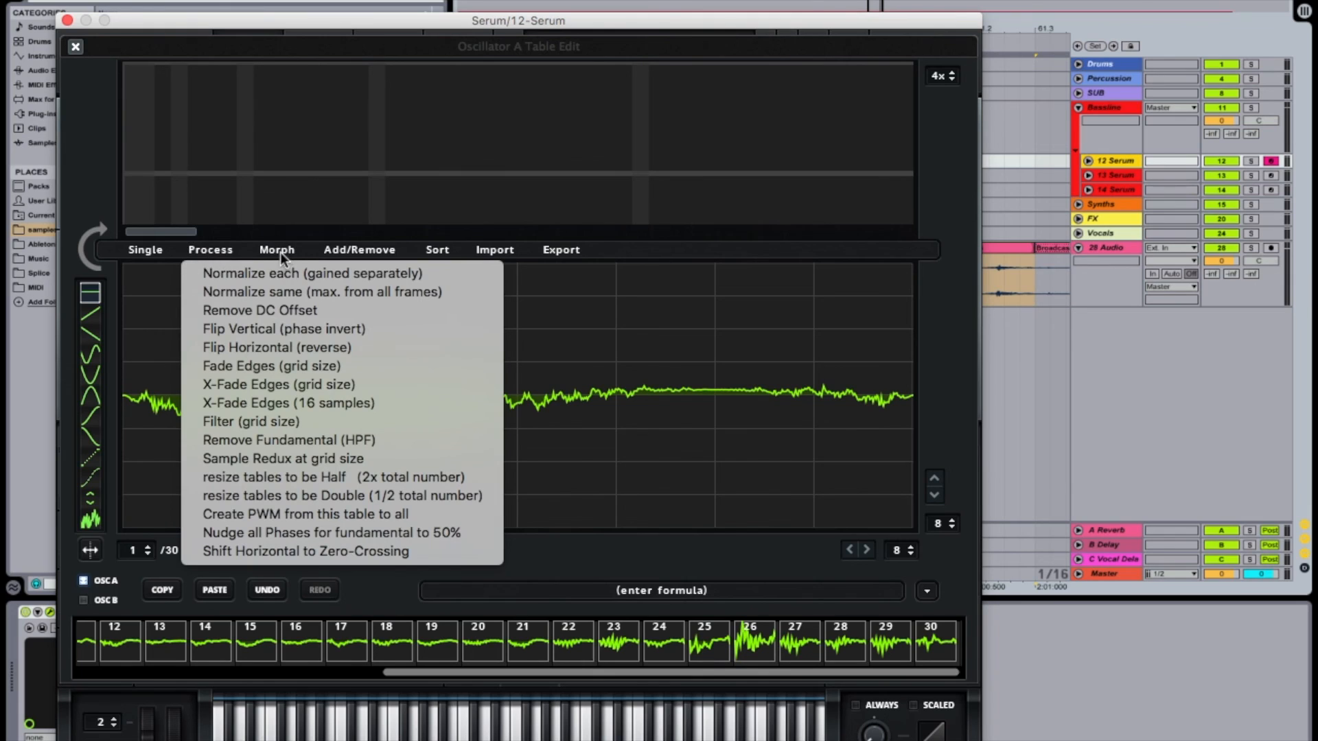
{"action": "left_click", "coordinate": [280, 252]}
{"action": "left_click", "coordinate": [280, 253]}
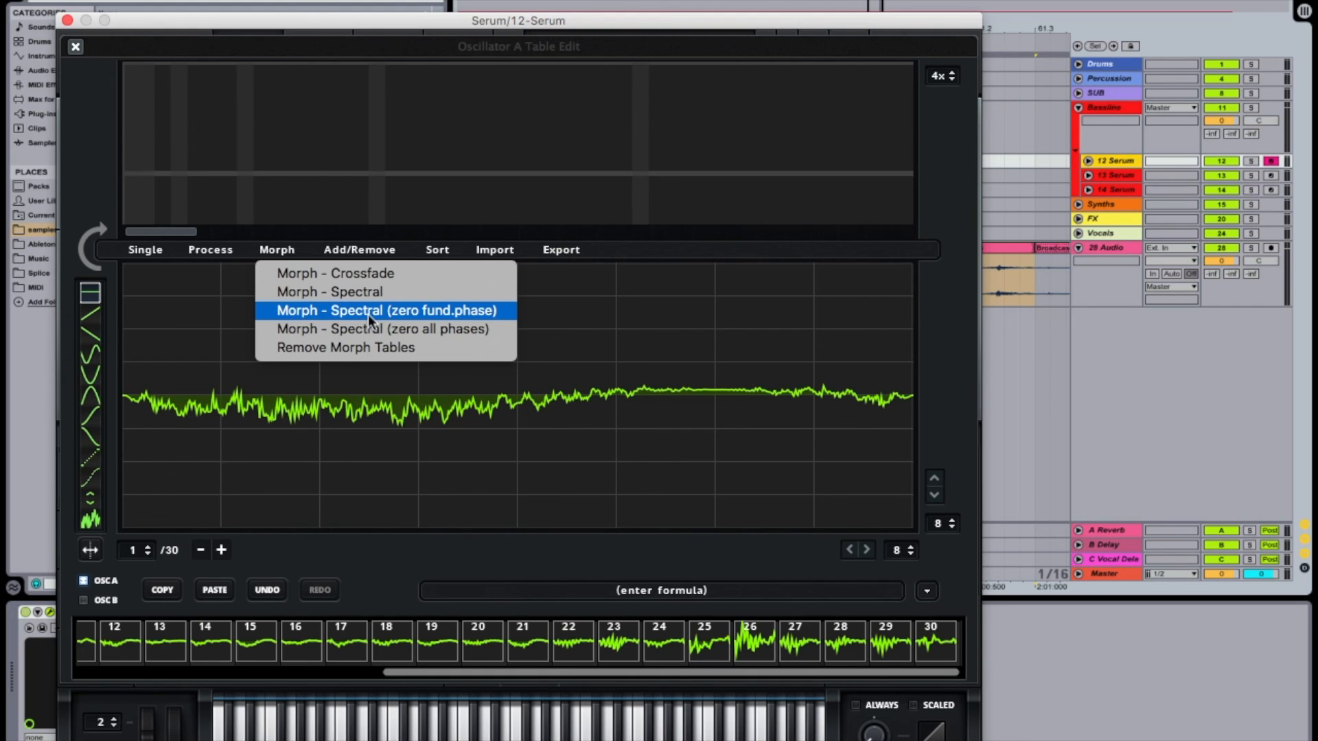
{"action": "left_click", "coordinate": [368, 314]}
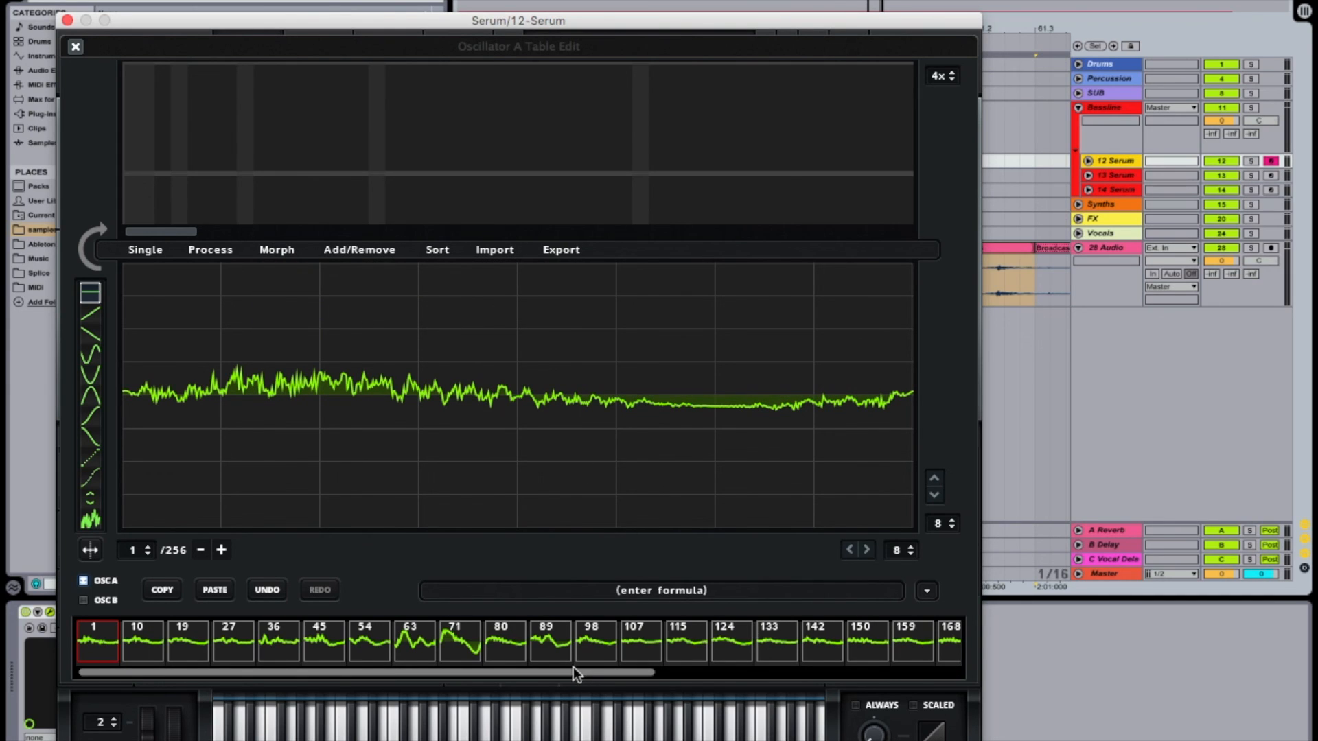
Step: Select the morphed table's last frame, 256, and apply Remove DC Offset to the wavetable
{"action": "left_click_drag", "start_coordinate": [578, 668], "coordinate": [895, 669]}
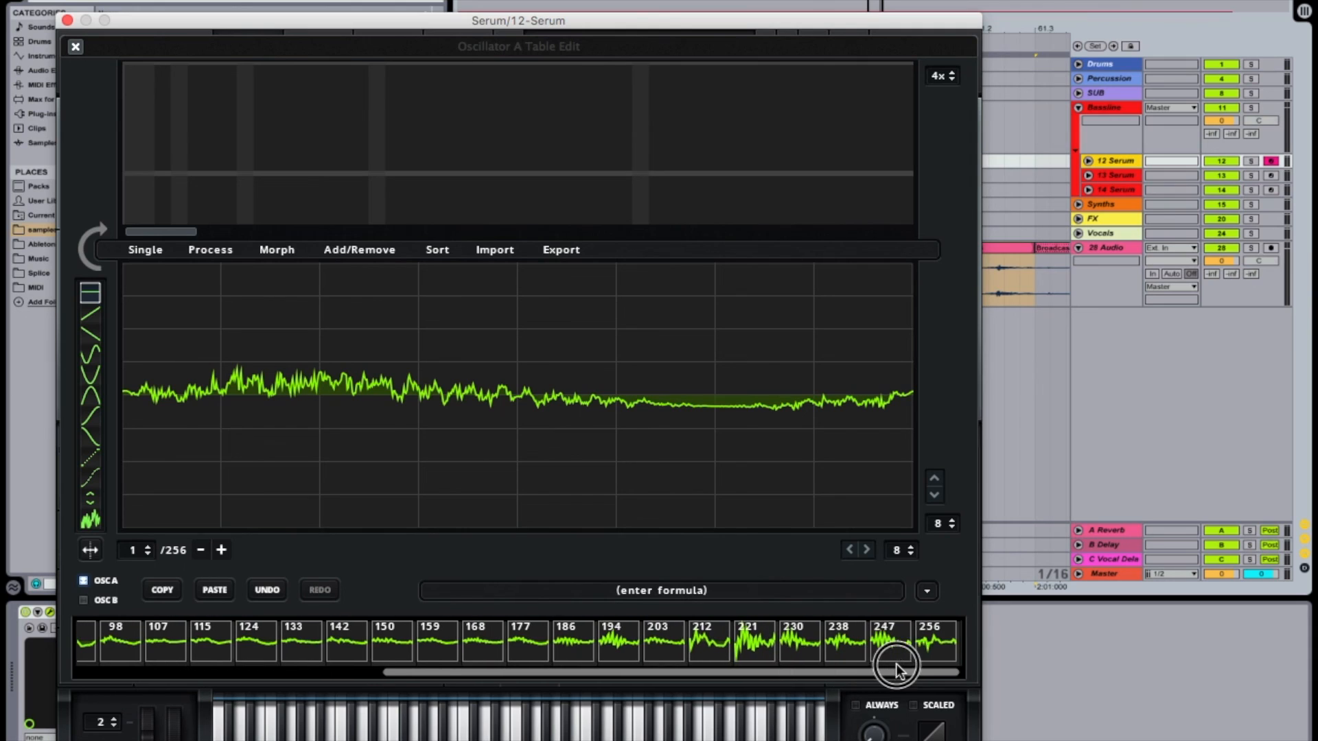
{"action": "left_click", "coordinate": [938, 644]}
{"action": "left_click_drag", "start_coordinate": [843, 669], "coordinate": [877, 685]}
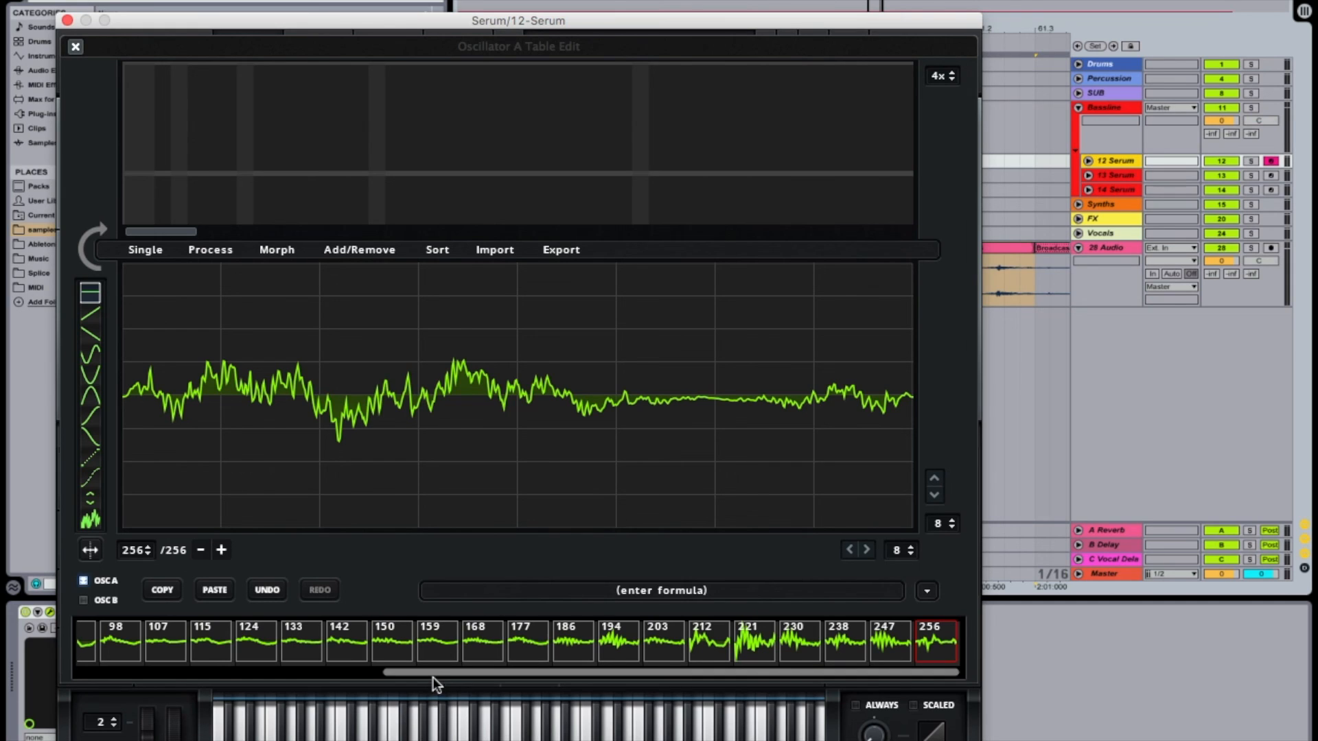
{"action": "left_click_drag", "start_coordinate": [432, 675], "coordinate": [4, 696]}
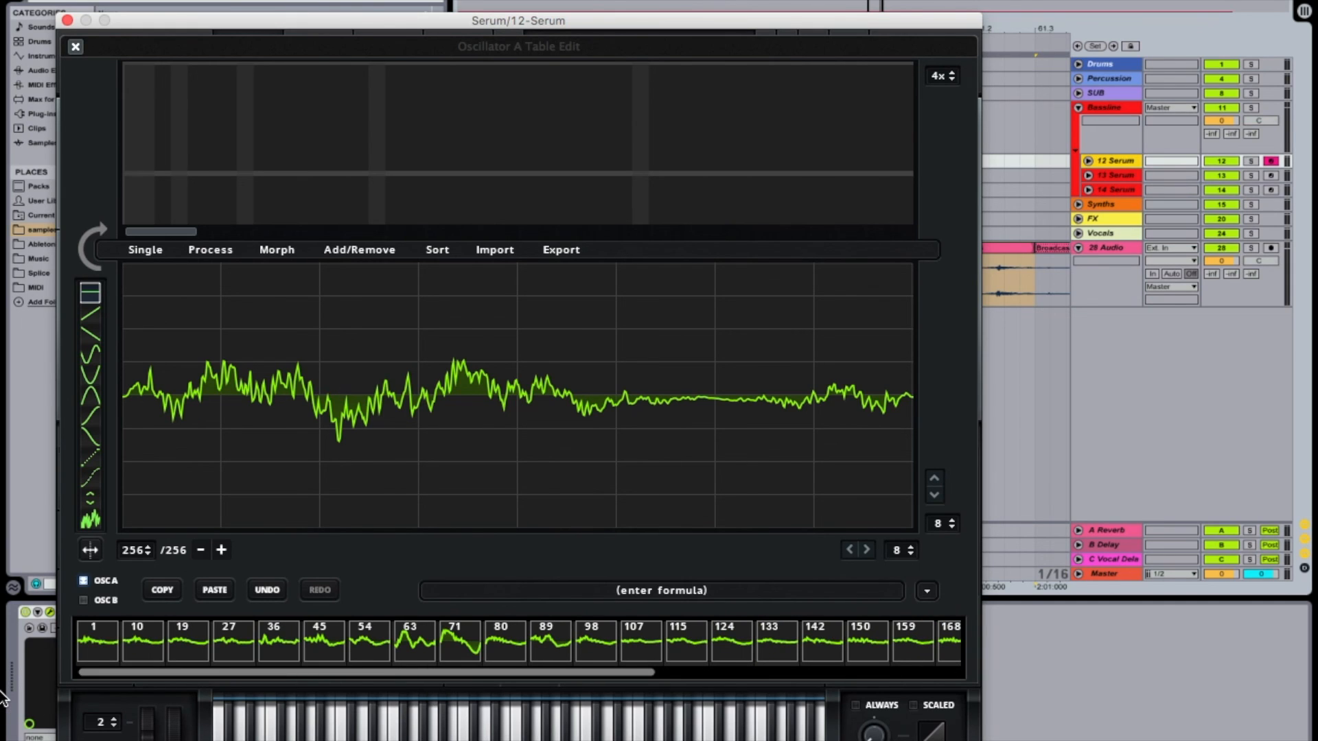
{"action": "left_click", "coordinate": [207, 251]}
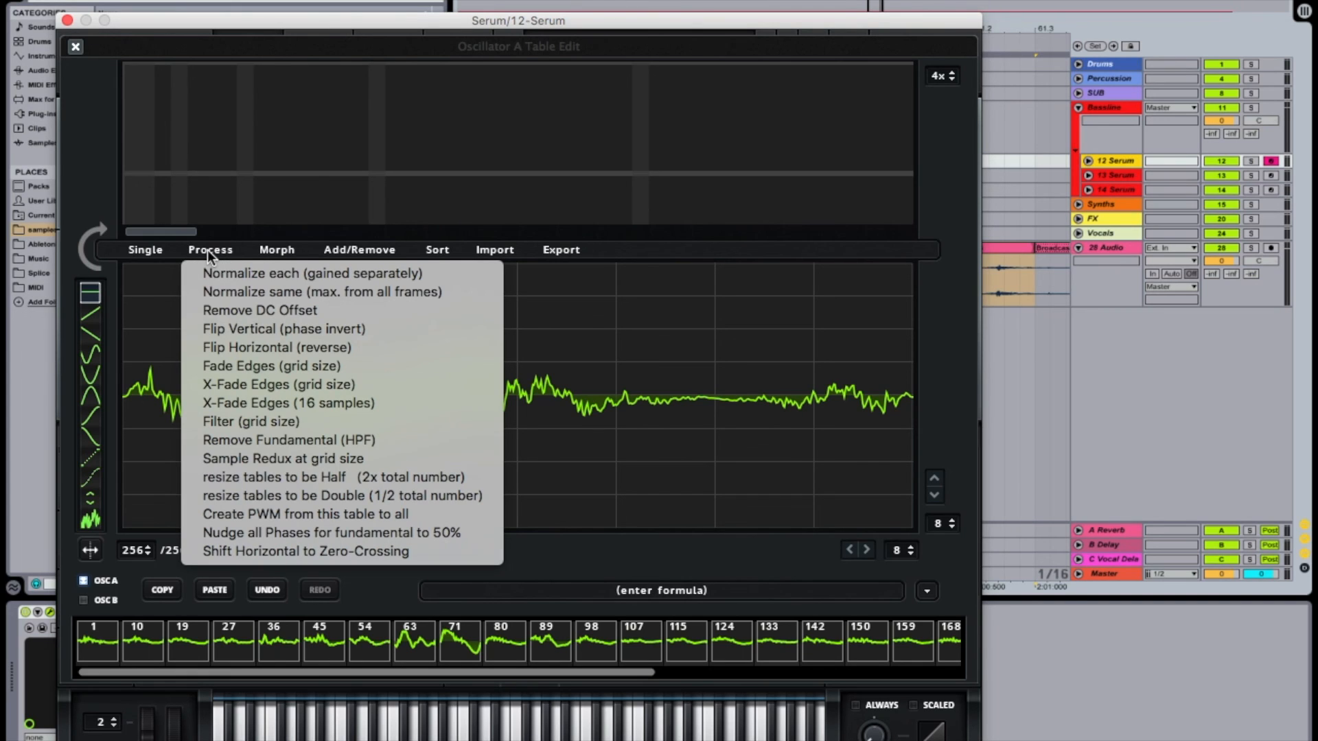
{"action": "left_click", "coordinate": [291, 309]}
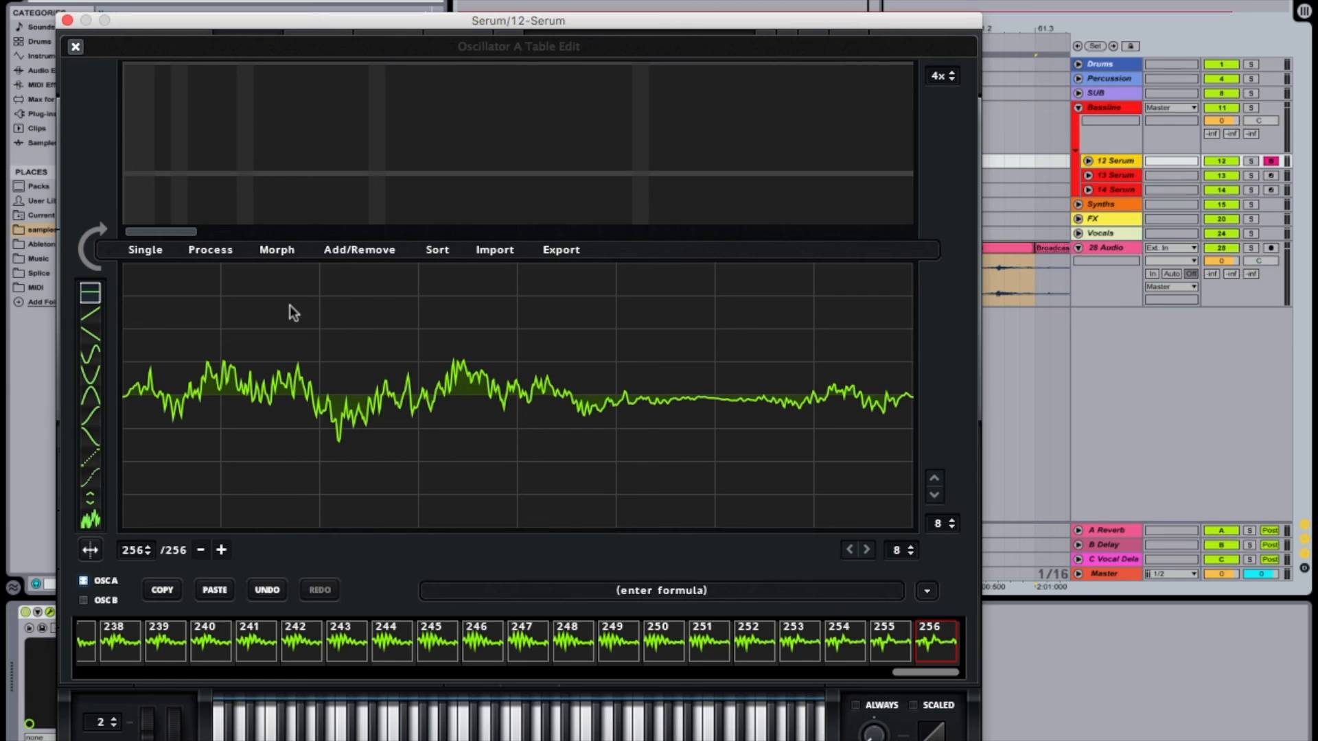
{"action": "left_click_drag", "start_coordinate": [944, 673], "coordinate": [74, 666]}
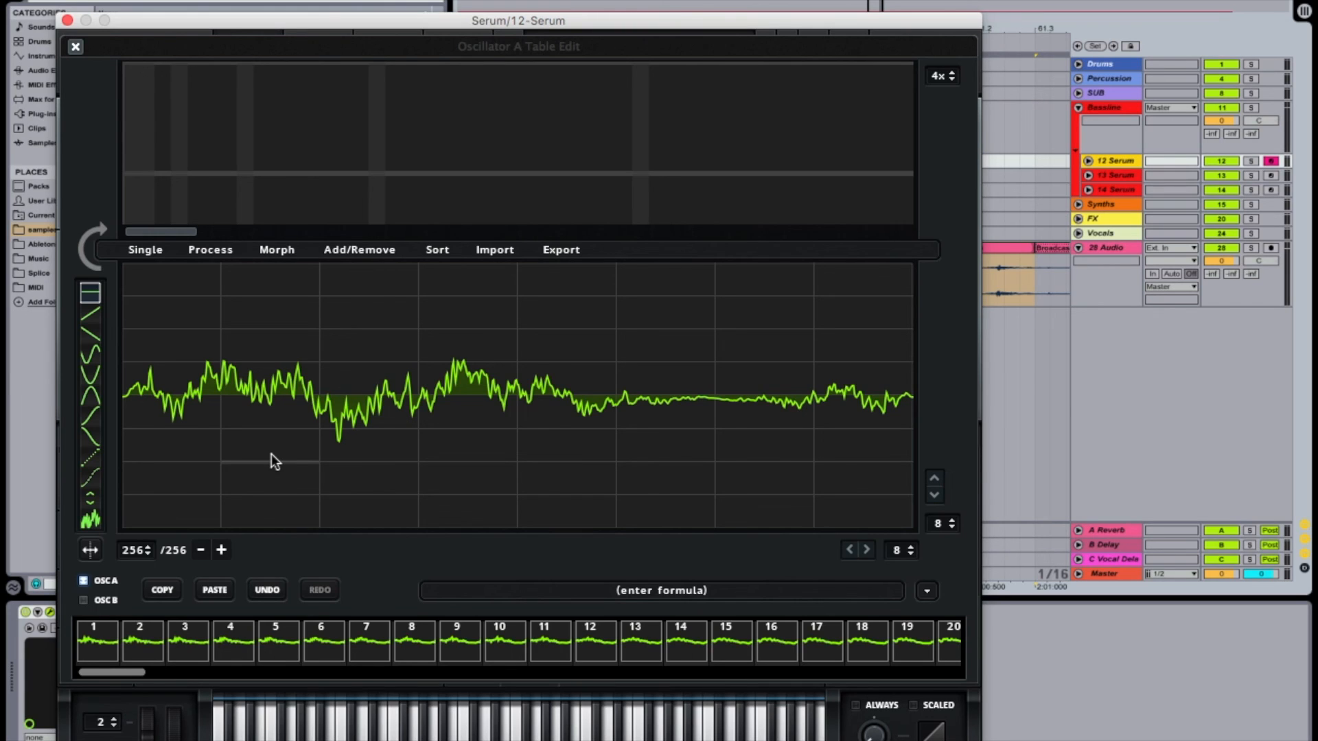
Step: Leave the table editor and sweep oscillator A's wavetable position up and back down to frame 20
{"action": "left_click", "coordinate": [76, 46]}
{"action": "left_click_drag", "start_coordinate": [250, 381], "coordinate": [224, 238]}
{"action": "left_click_drag", "start_coordinate": [251, 386], "coordinate": [225, 511]}
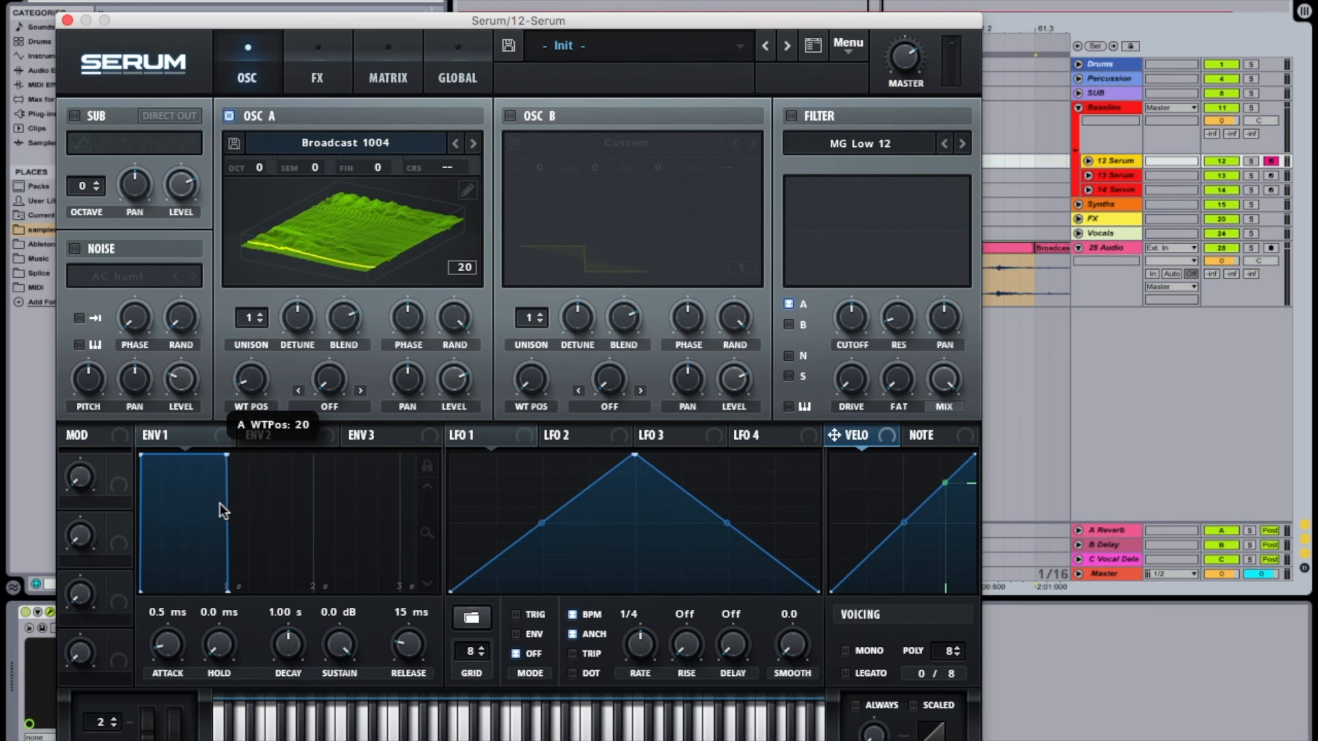
Step: Reopen oscillator A's table editor and apply Normalize each (gained separately) to the wavetable frames
{"action": "left_click", "coordinate": [468, 189]}
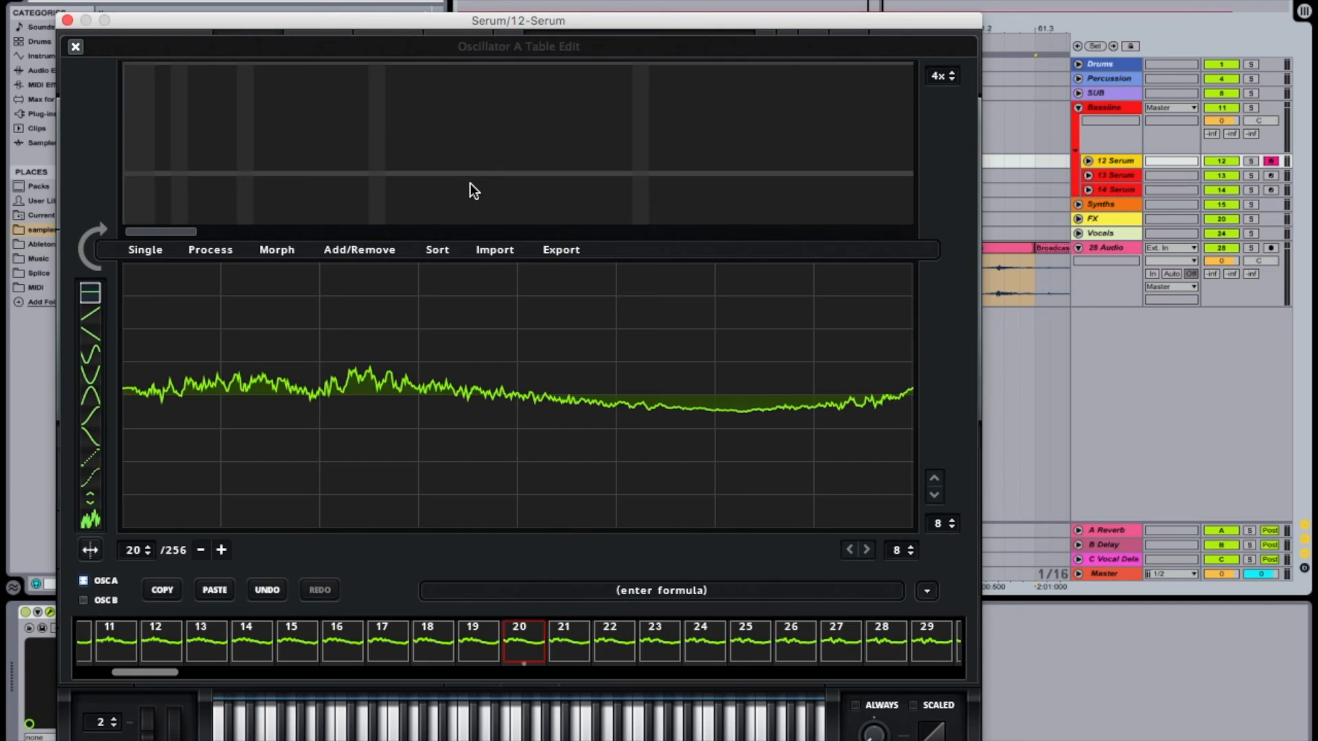
{"action": "left_click", "coordinate": [224, 251]}
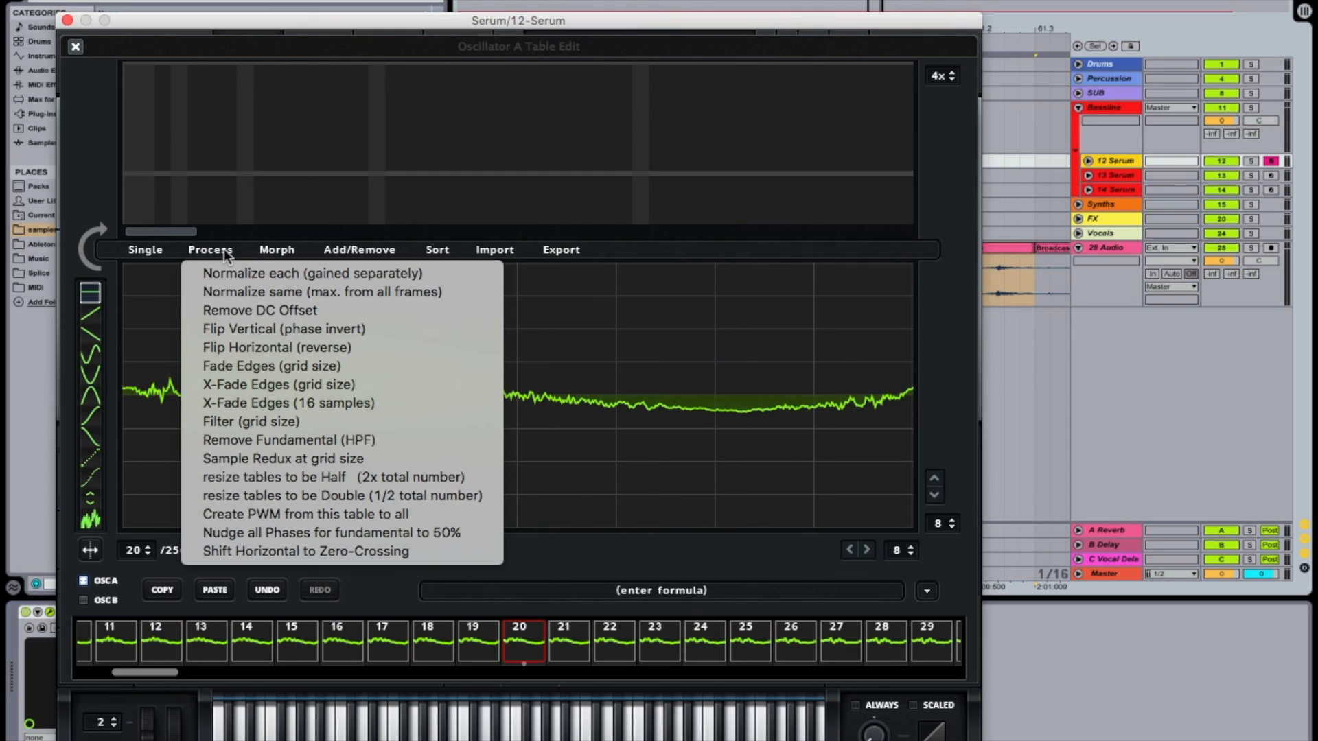
{"action": "left_click", "coordinate": [257, 275]}
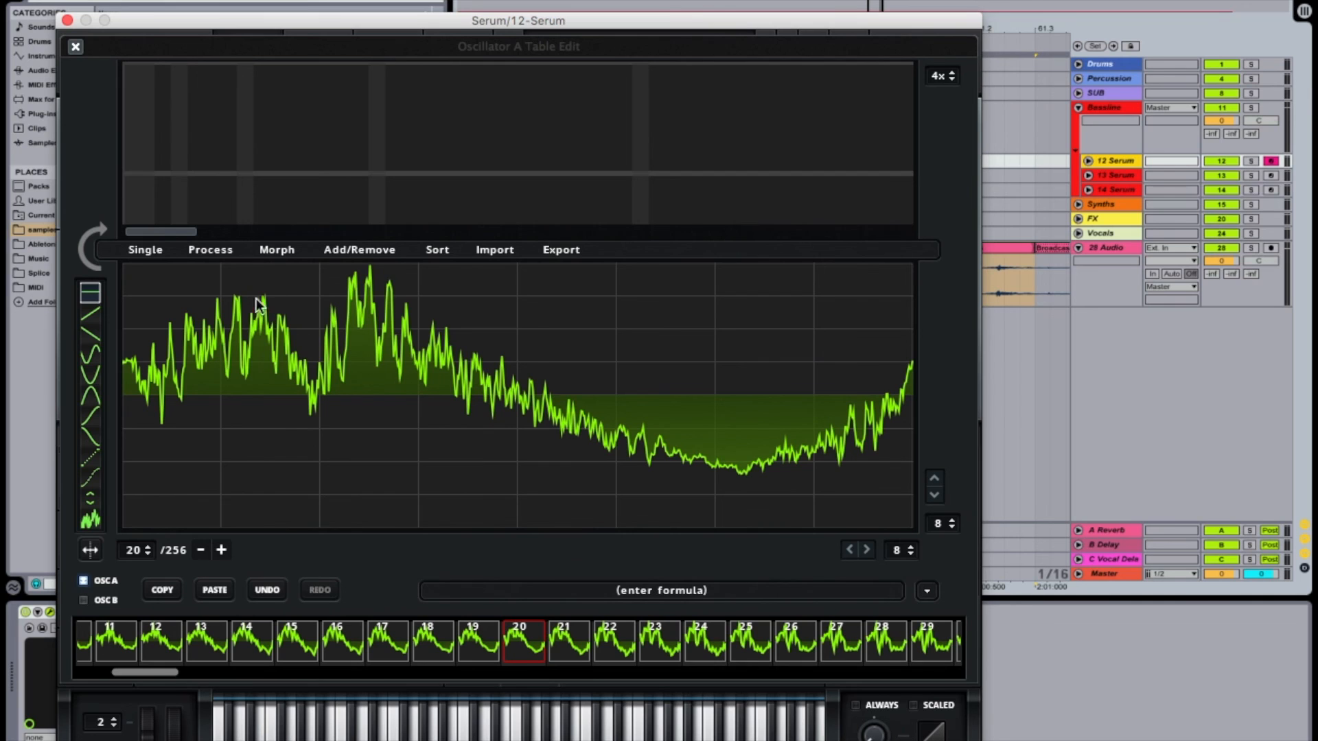
{"action": "left_click_drag", "start_coordinate": [168, 672], "coordinate": [75, 655]}
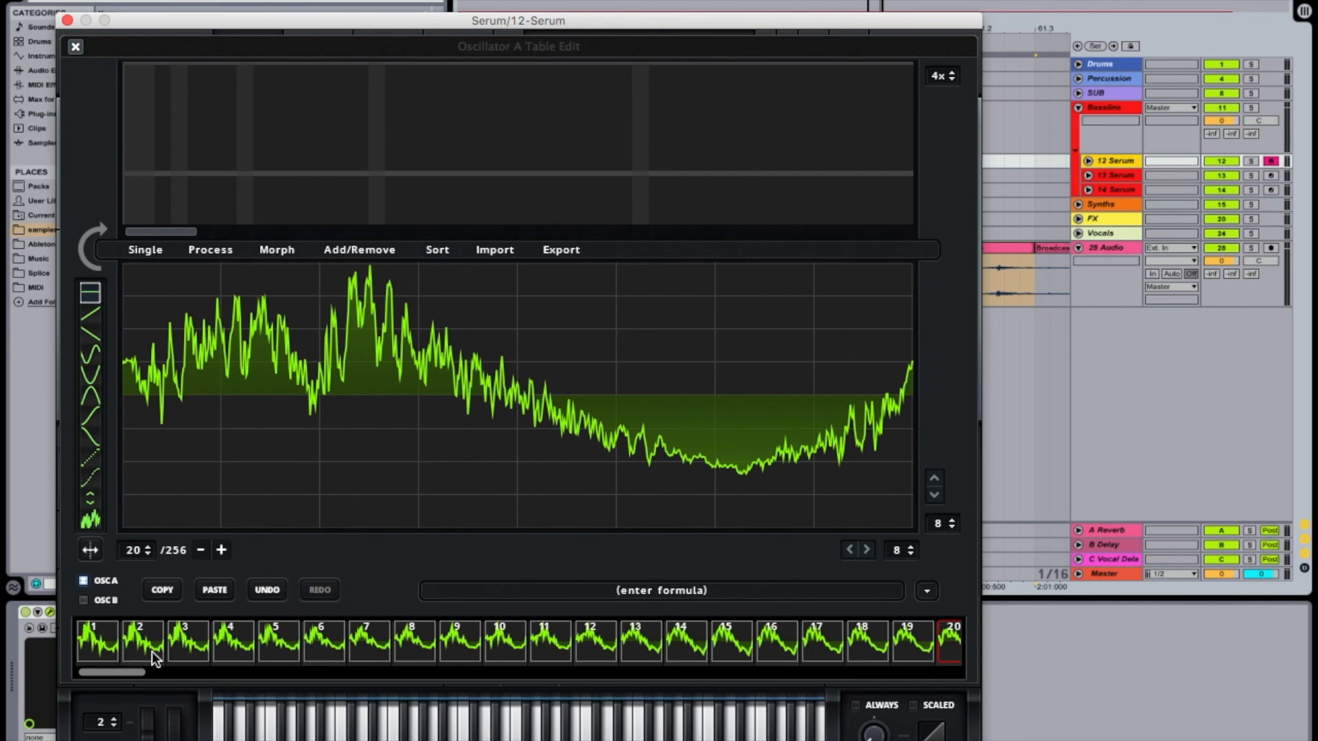
{"action": "left_click", "coordinate": [131, 658]}
Step: Leave the table editor, sweep oscillator A's wavetable position from frame 1 through 146, and settle on frame 94
{"action": "left_click", "coordinate": [76, 49]}
{"action": "left_click_drag", "start_coordinate": [253, 396], "coordinate": [269, 479]}
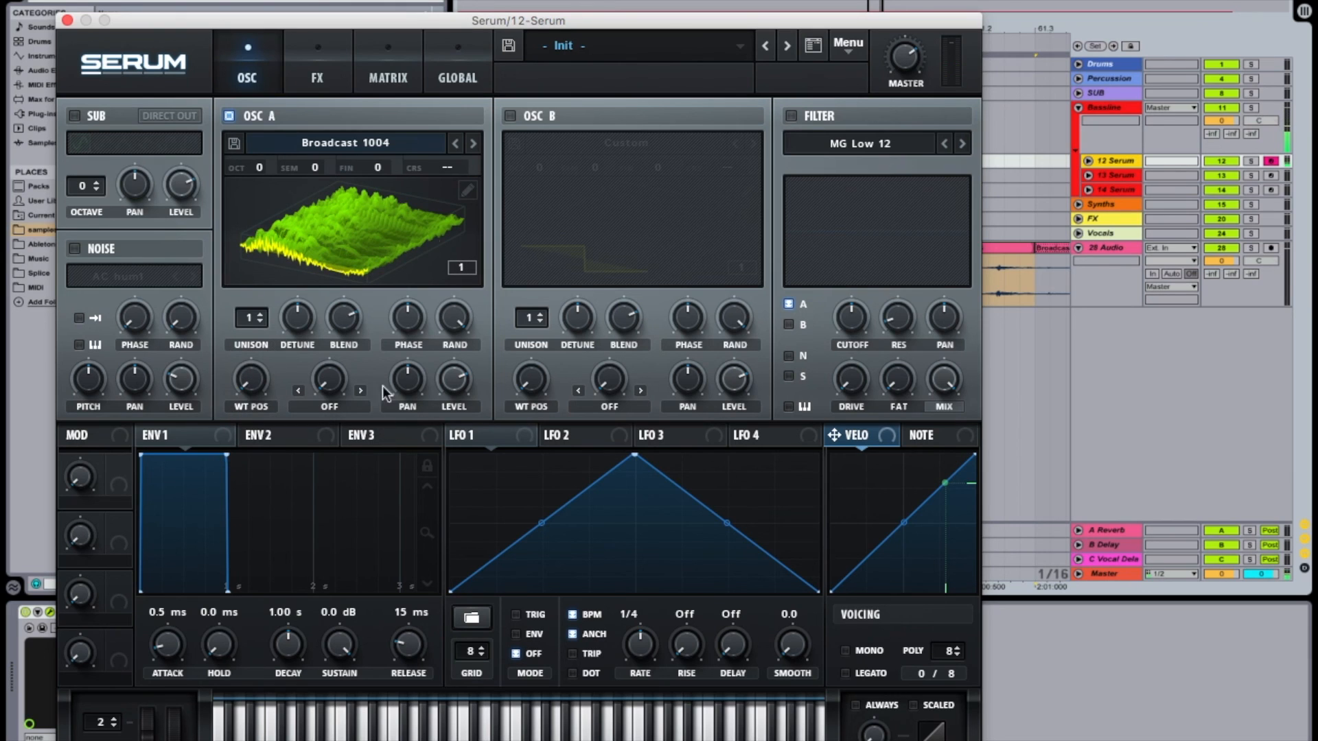
{"action": "left_click_drag", "start_coordinate": [248, 379], "coordinate": [258, 259]}
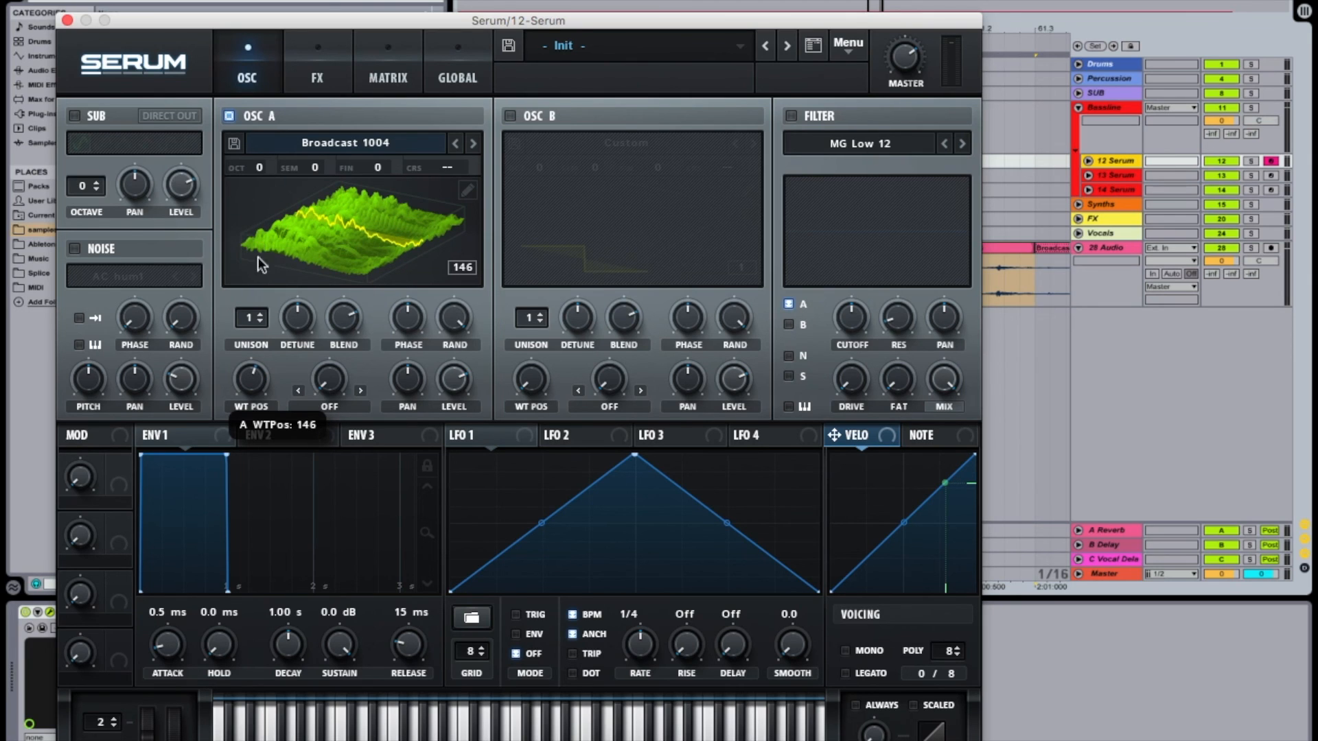
{"action": "left_click_drag", "start_coordinate": [258, 376], "coordinate": [197, 357]}
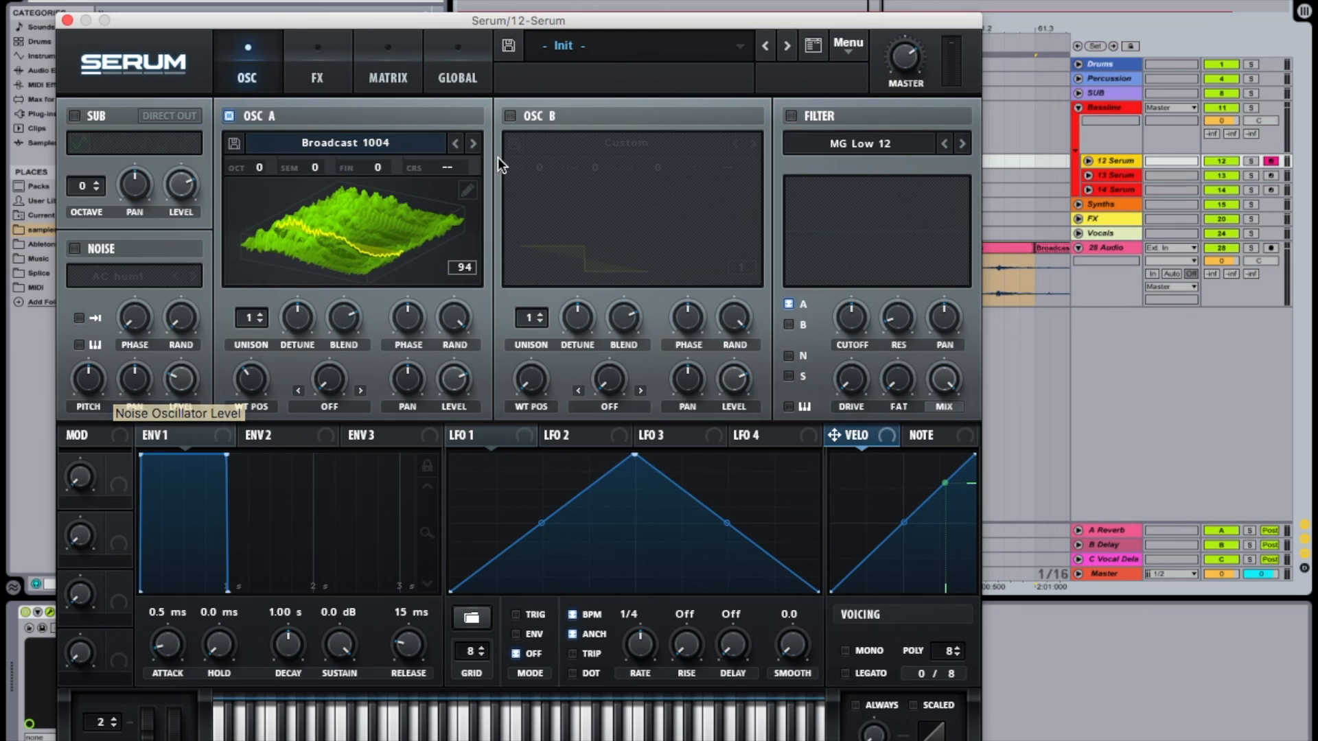
Step: Reopen oscillator A's table editor and remove all frames from the selected frame 94 to the end
{"action": "left_click", "coordinate": [470, 189]}
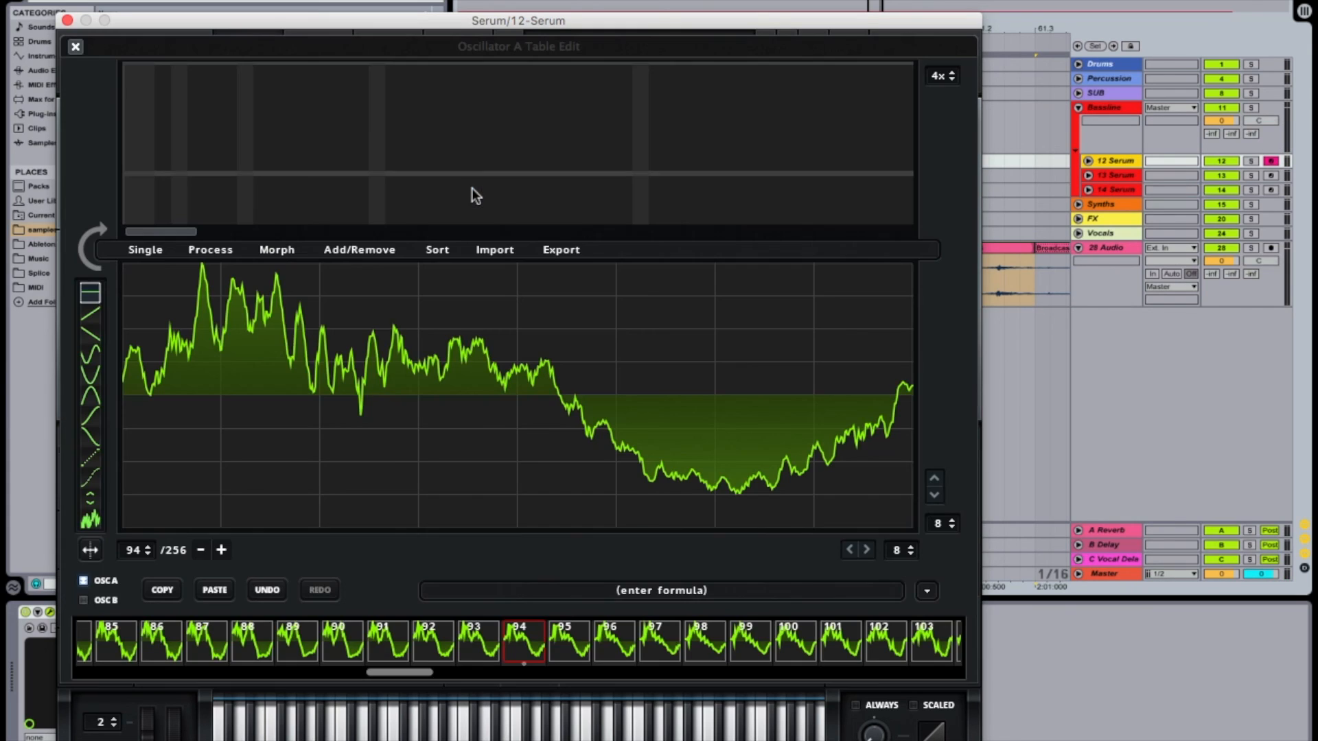
{"action": "left_click", "coordinate": [360, 251]}
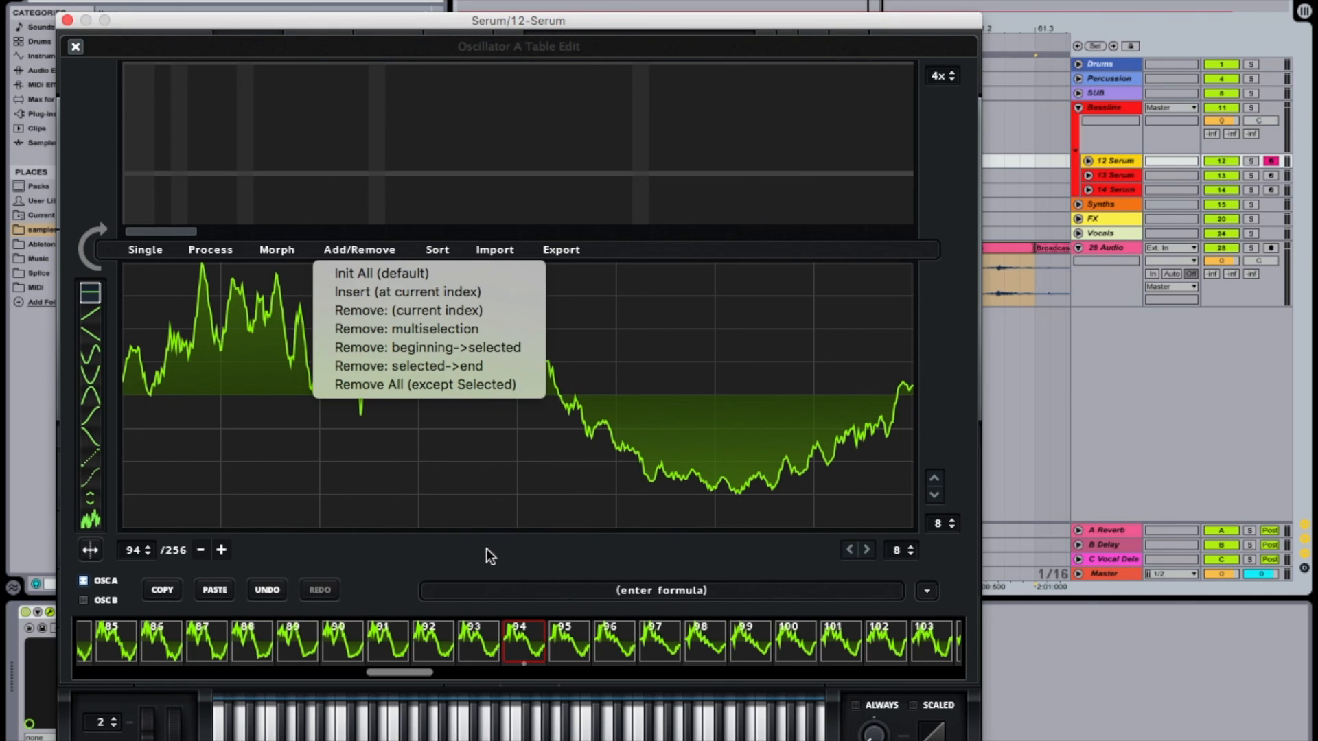
{"action": "left_click", "coordinate": [417, 368]}
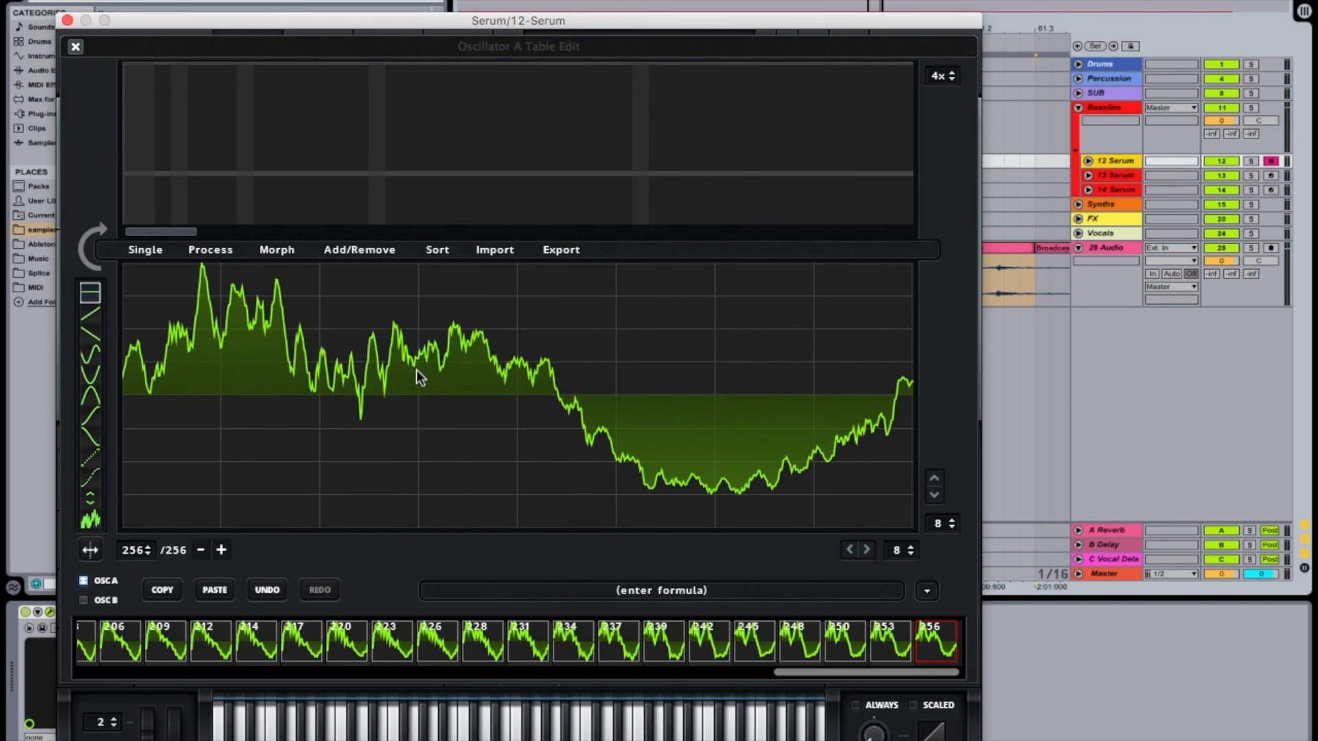
{"action": "left_click_drag", "start_coordinate": [844, 674], "coordinate": [44, 670]}
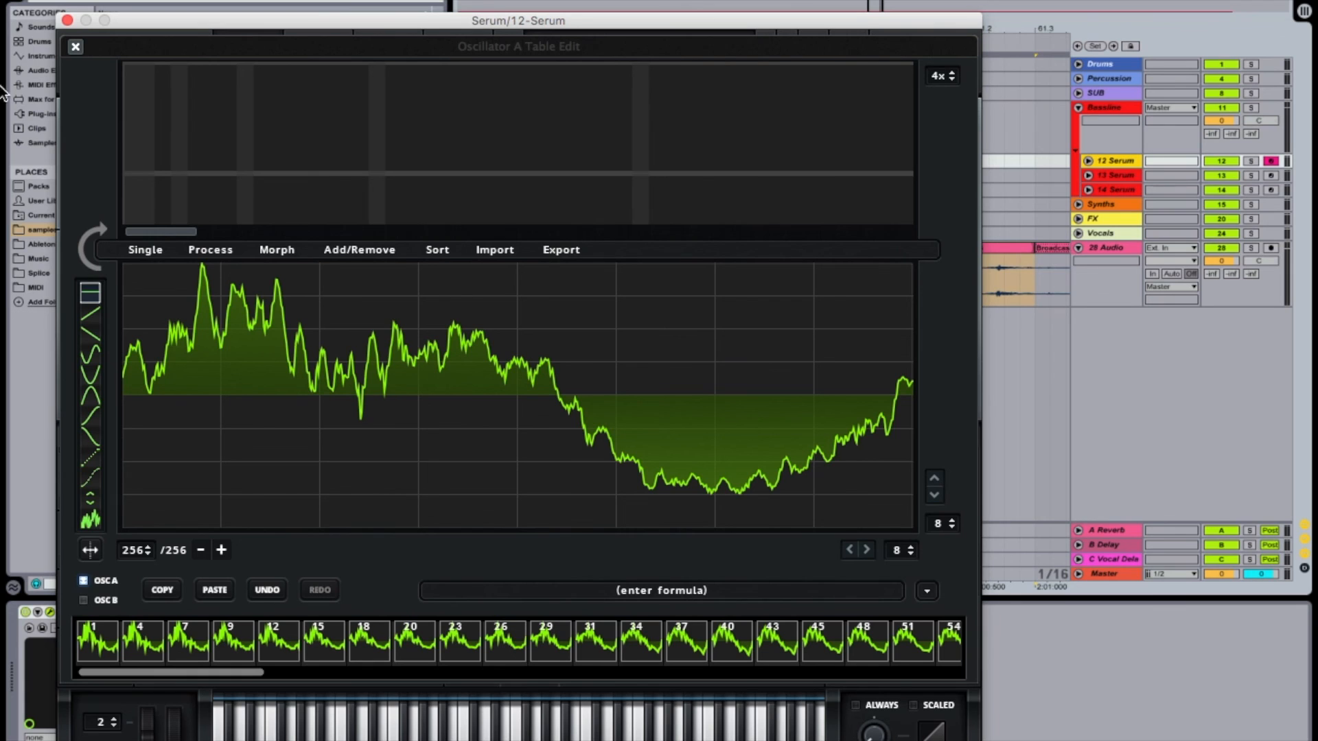
Step: Back in the oscillator view, sweep oscillator A's wavetable position between 1 and 256, set it to 115, and lower the octave to -1
{"action": "left_click", "coordinate": [76, 48]}
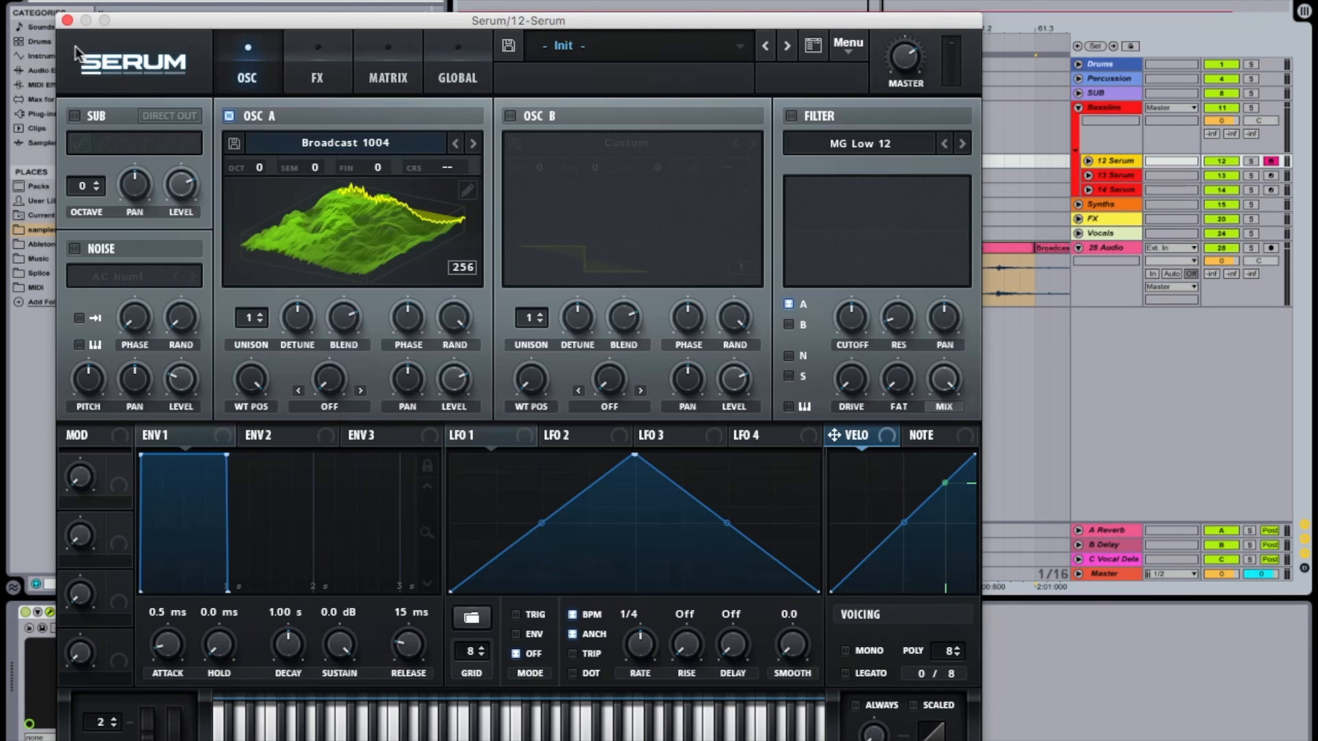
{"action": "left_click", "coordinate": [258, 374]}
{"action": "left_click_drag", "start_coordinate": [257, 370], "coordinate": [275, 735]}
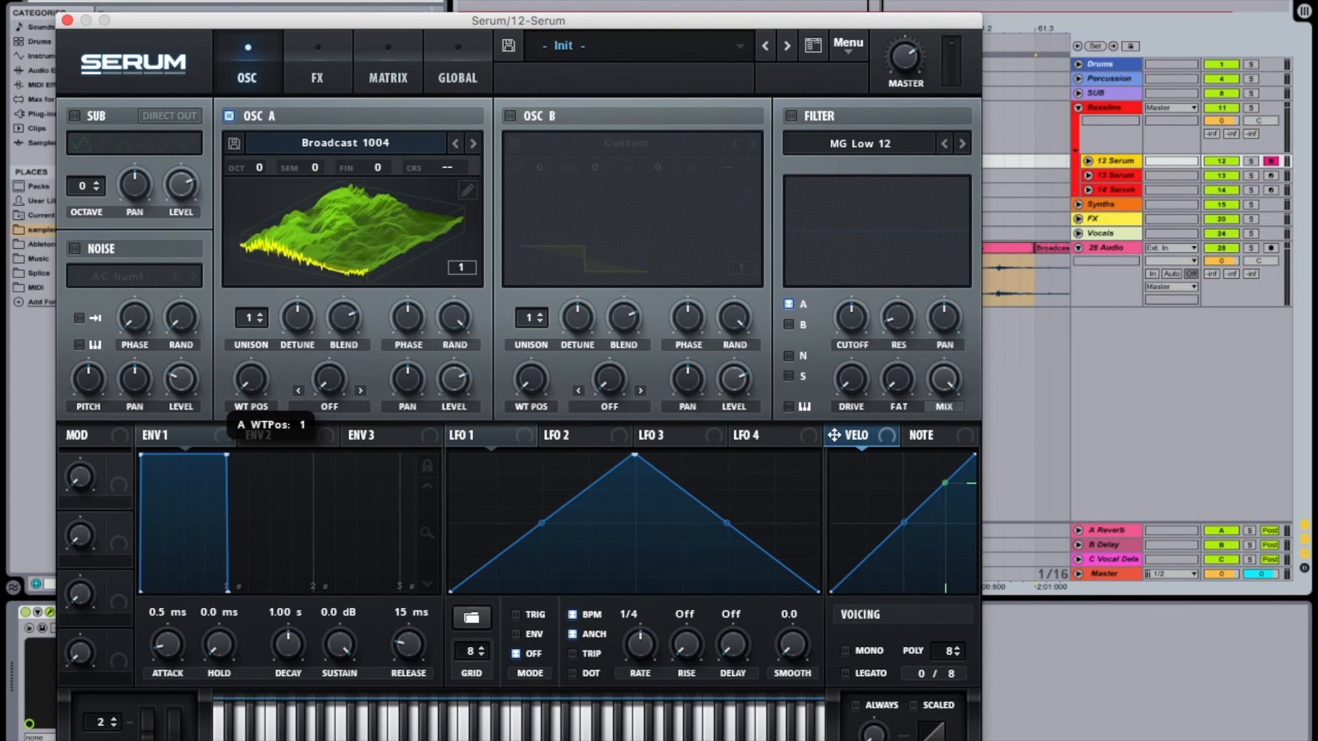
{"action": "left_click_drag", "start_coordinate": [249, 374], "coordinate": [290, 125]}
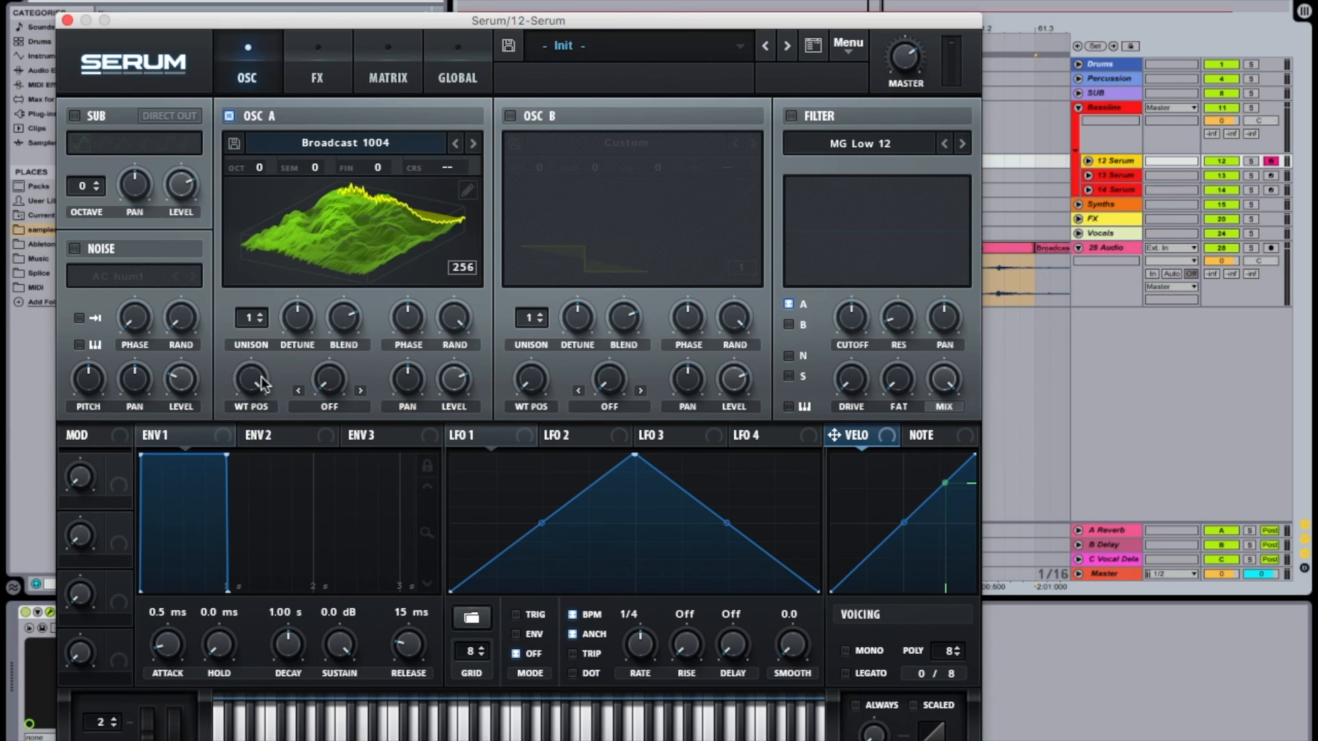
{"action": "left_click_drag", "start_coordinate": [258, 380], "coordinate": [261, 508]}
{"action": "left_click_drag", "start_coordinate": [263, 168], "coordinate": [260, 193]}
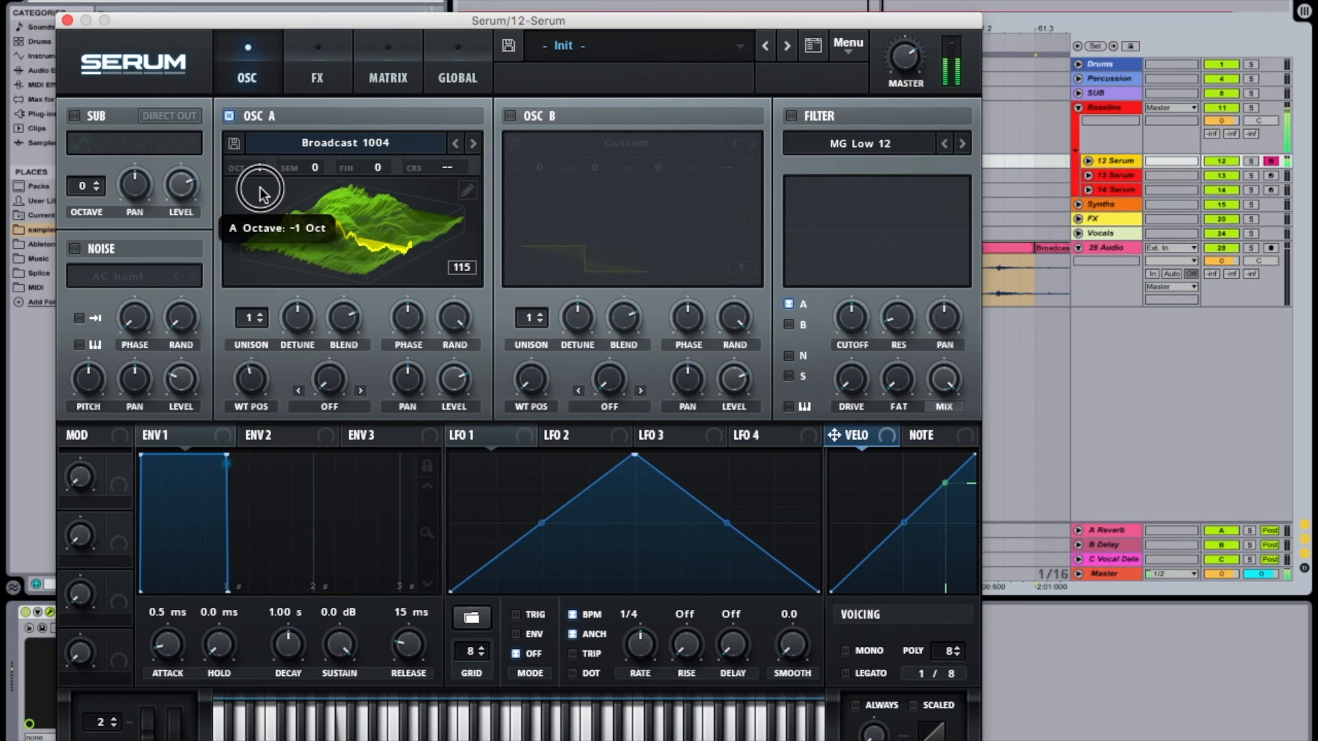